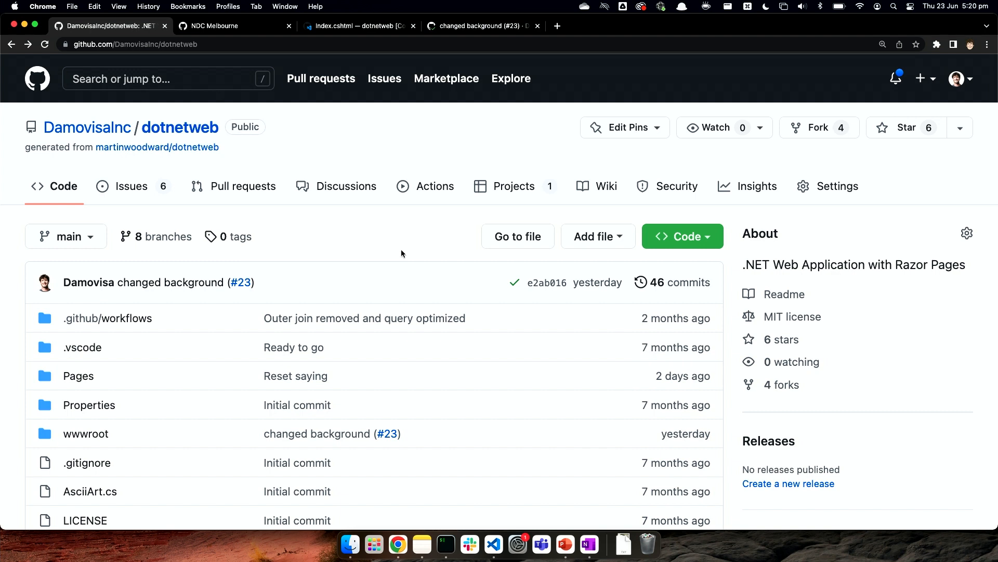
Step: Look over the dotnetweb repository's file list and README, and browse its open issues
scroll(389, 254, "down", 10)
scroll(387, 257, "down", 4)
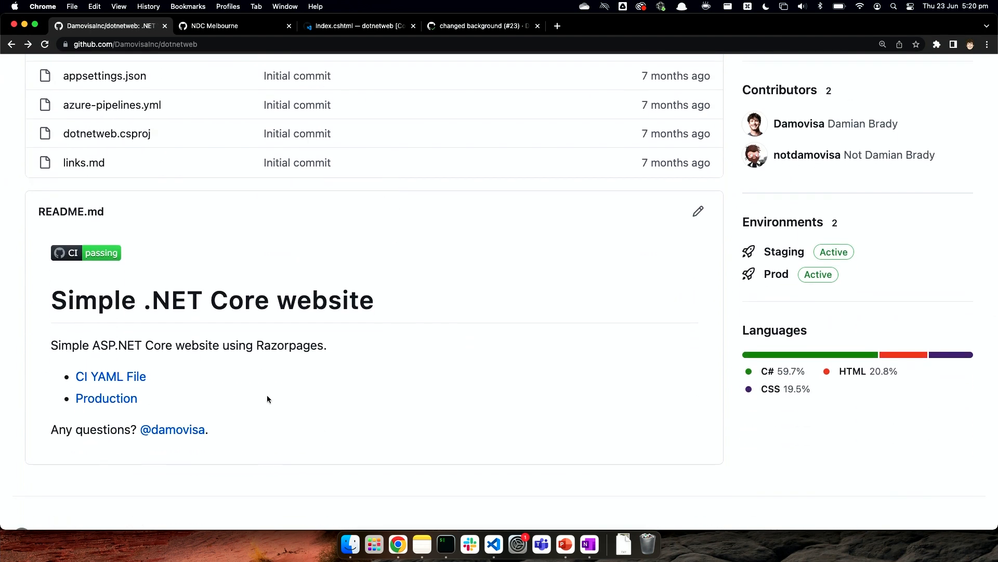
scroll(336, 414, "up", 14)
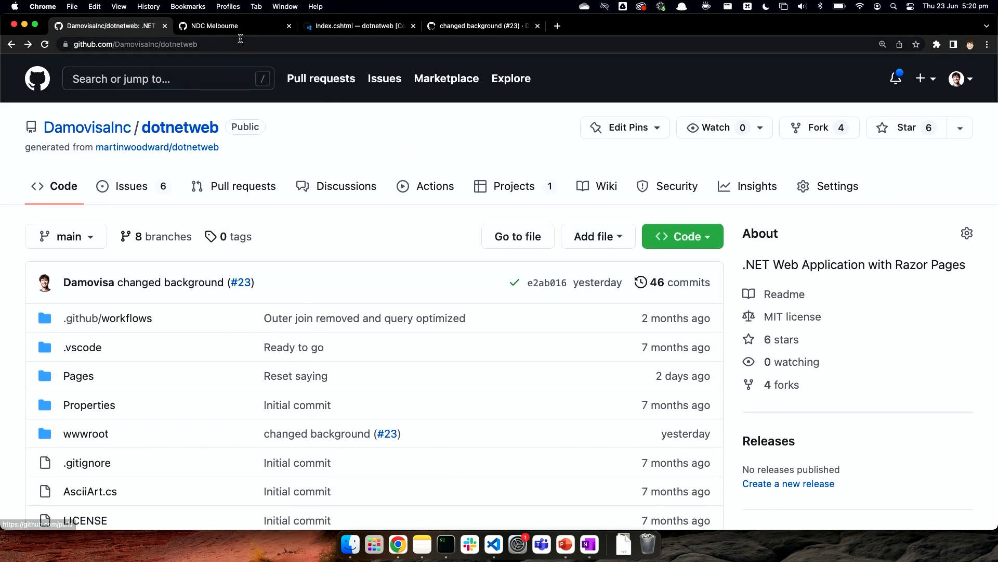
left_click(149, 191)
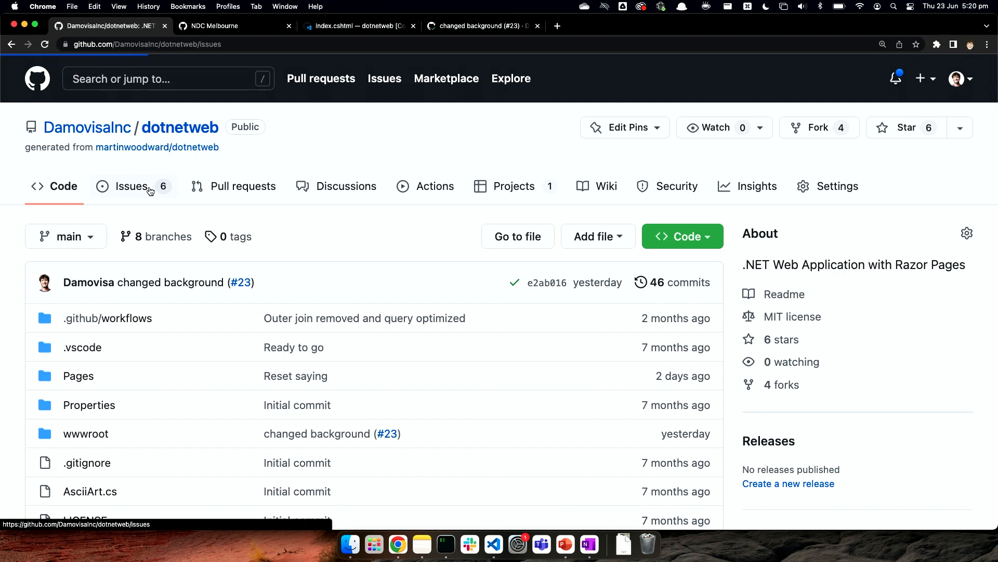
scroll(417, 240, "down", 3)
scroll(418, 242, "down", 1)
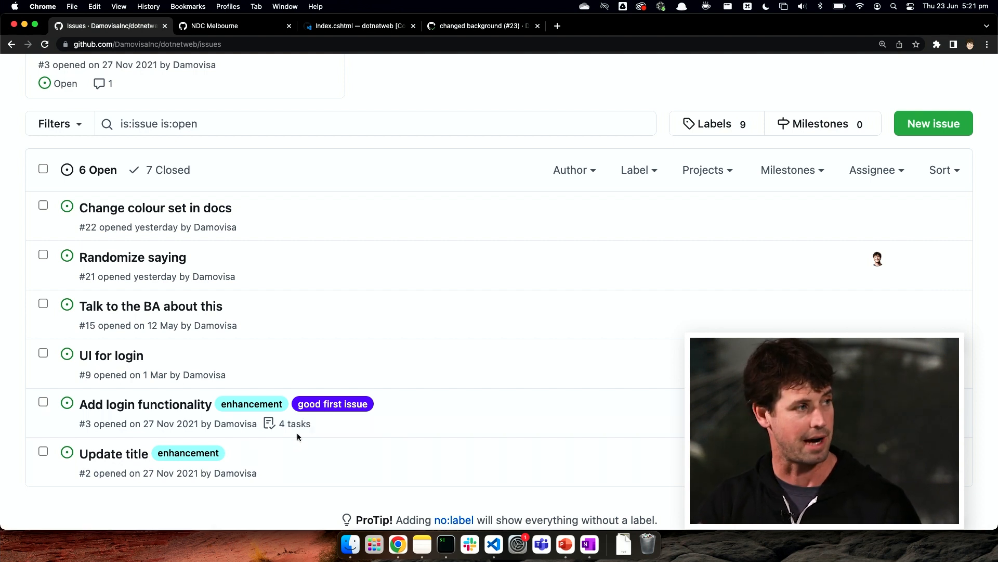
scroll(298, 436, "up", 5)
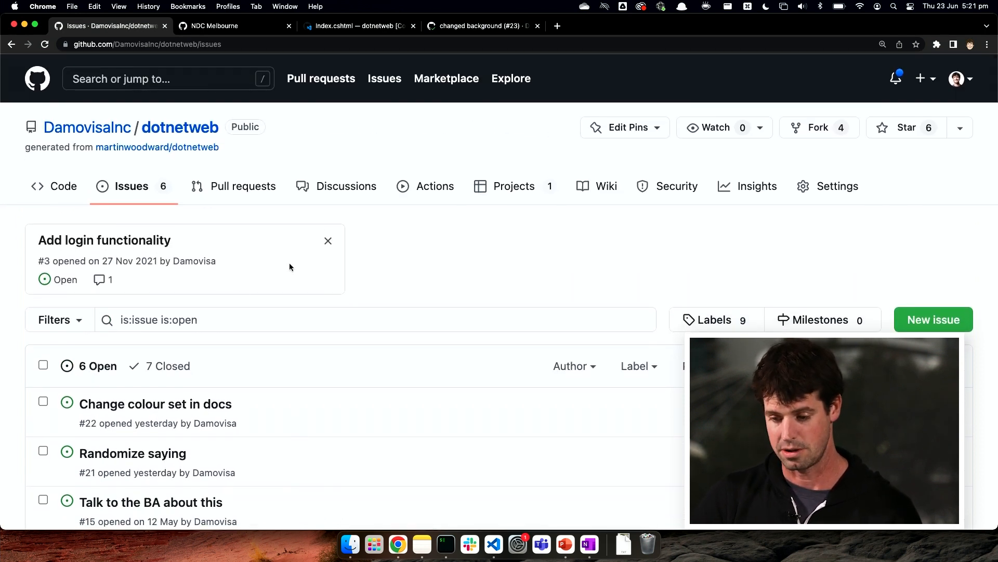
scroll(454, 273, "down", 2)
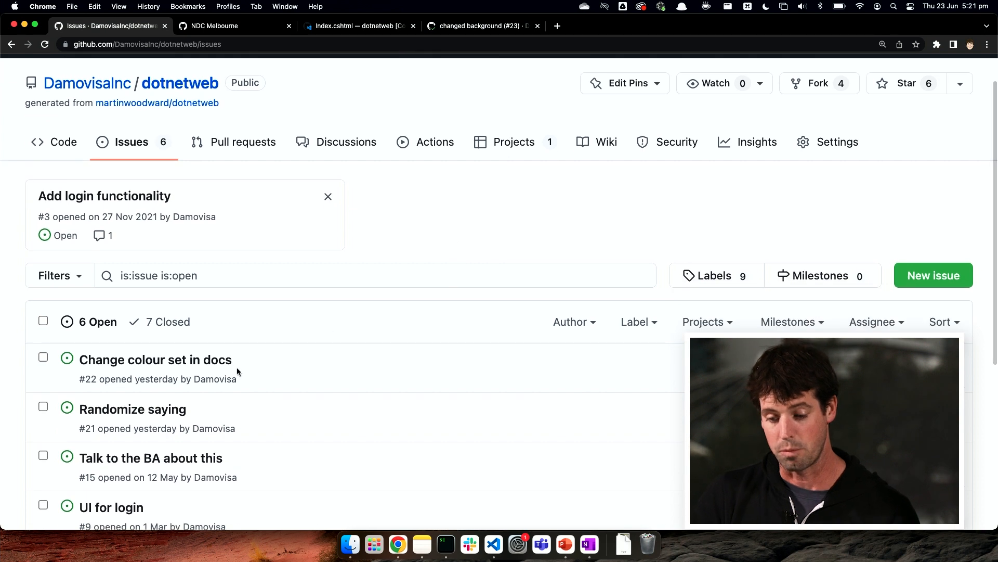
Step: Open the issue "Change colour set in docs" and write "This is required because..." in its description
left_click(222, 364)
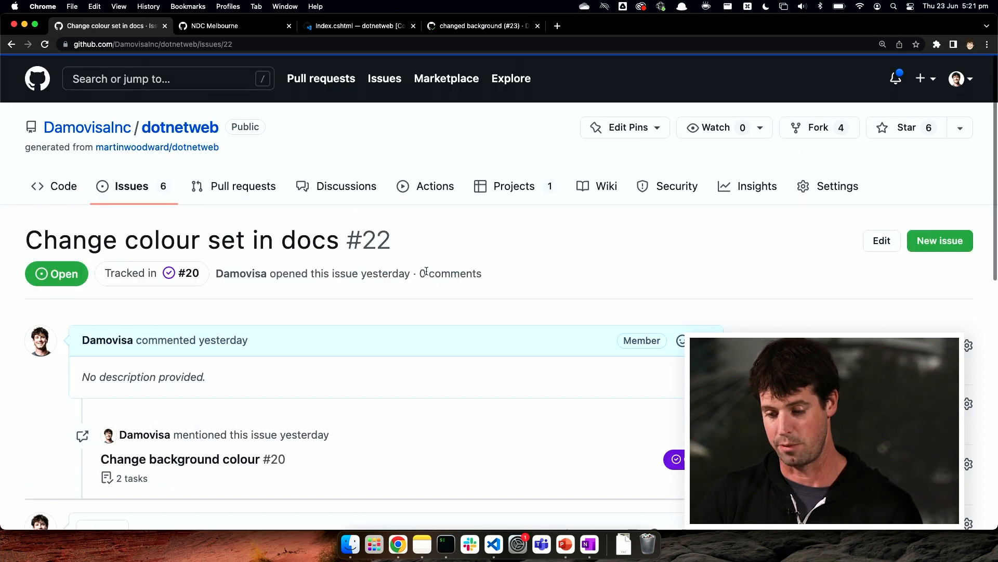
scroll(523, 274, "down", 3)
left_click(702, 218)
left_click(619, 303)
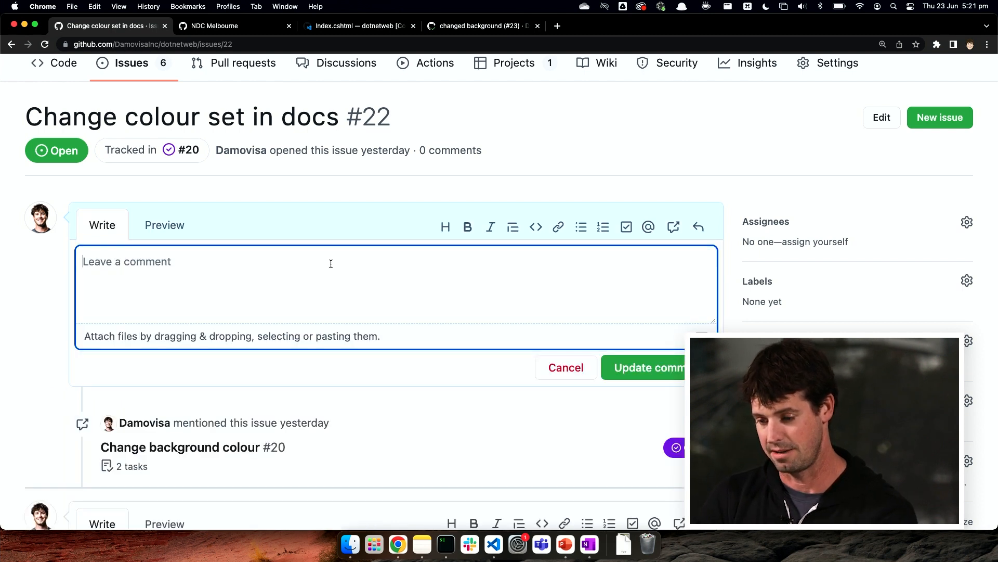
type("This is require be")
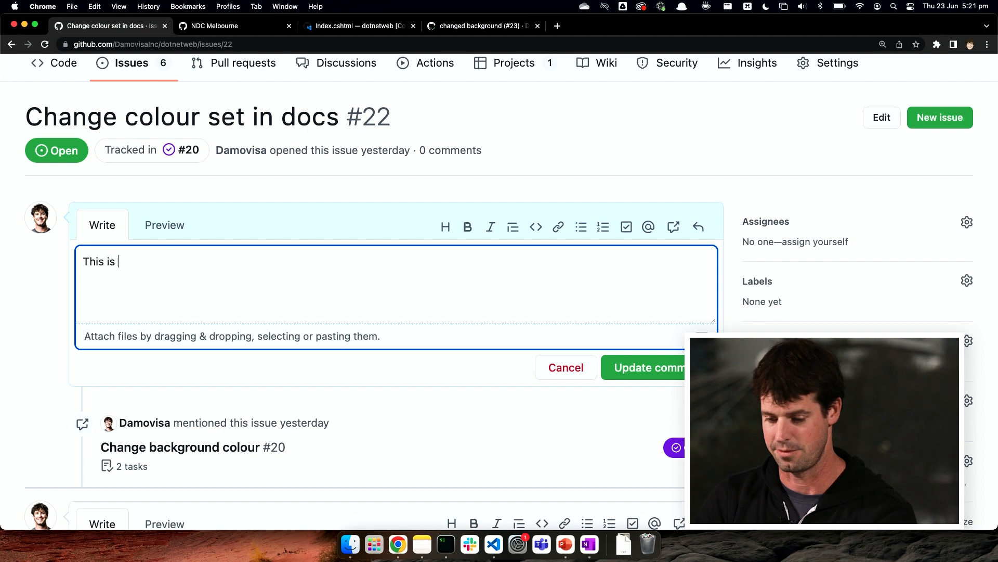
key("BackSpace")
key("BackSpace")
key("BackSpace")
type("e")
key("BackSpace")
type("d because...")
key("Return")
Step: Capture a screenshot of the area around the issue's title and description, and paste it into the description
key("super+shift+4")
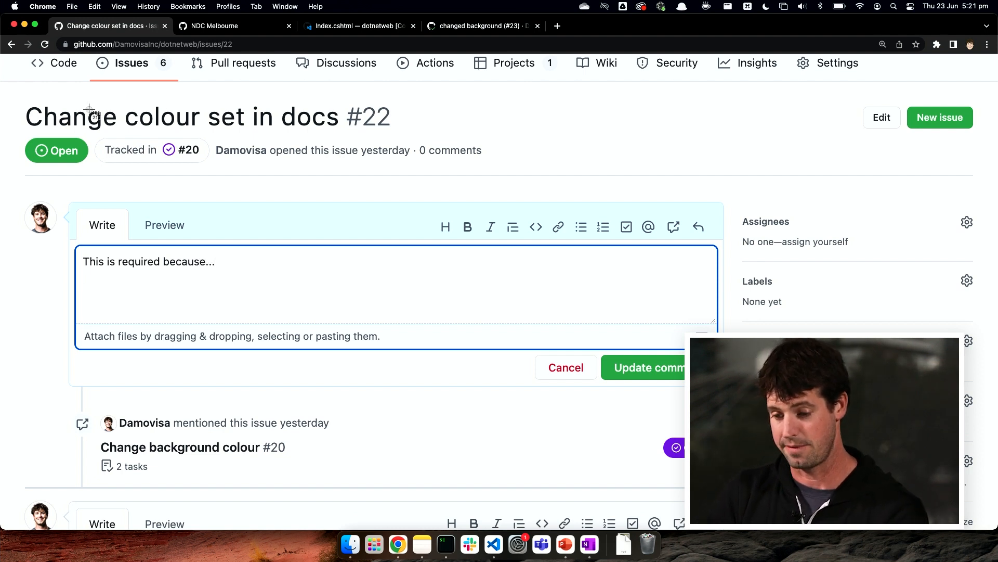
left_click_drag(34, 99, 275, 251)
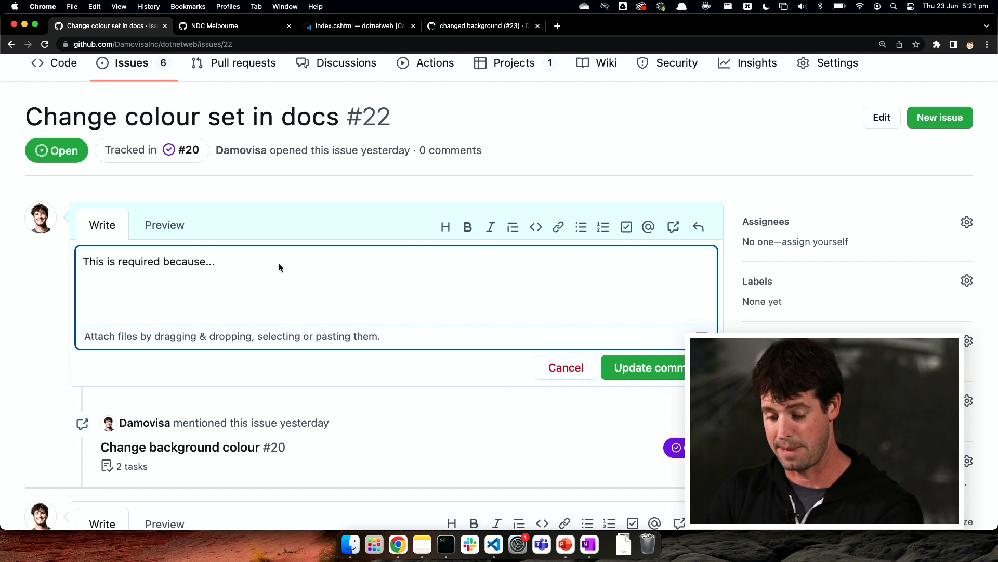
key("super+v")
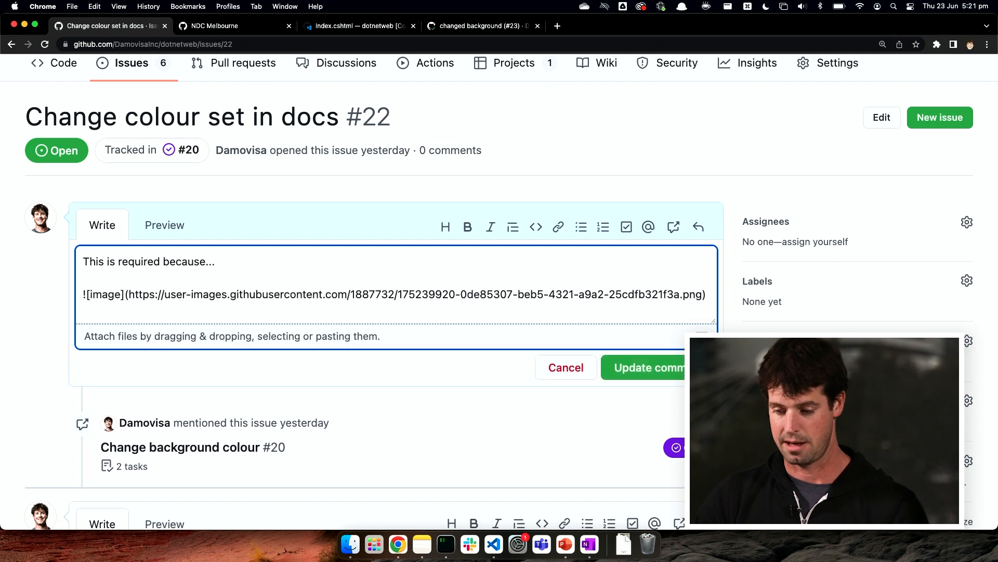
Step: Preview the issue description with its text and pasted image
left_click(170, 230)
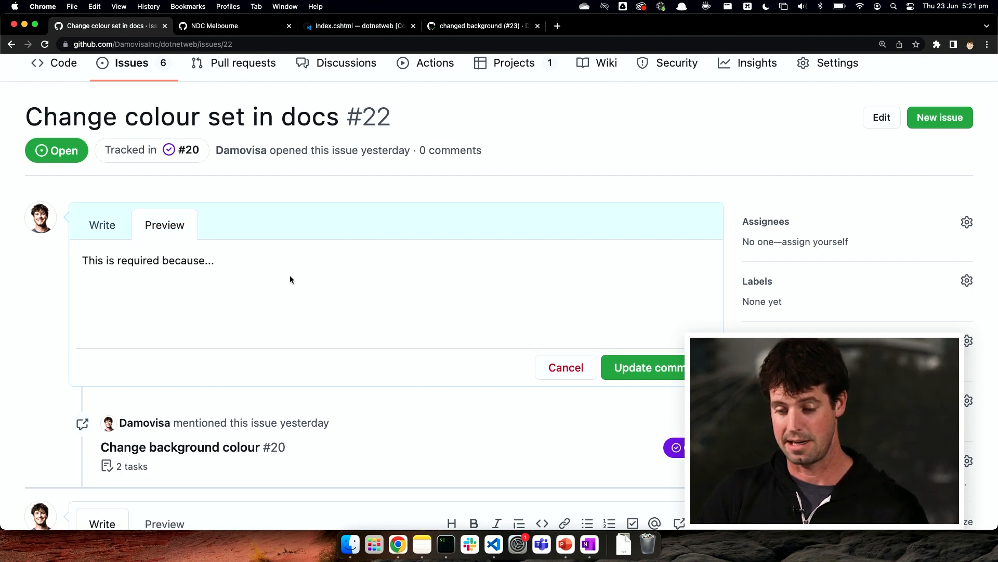
scroll(289, 276, "down", 2)
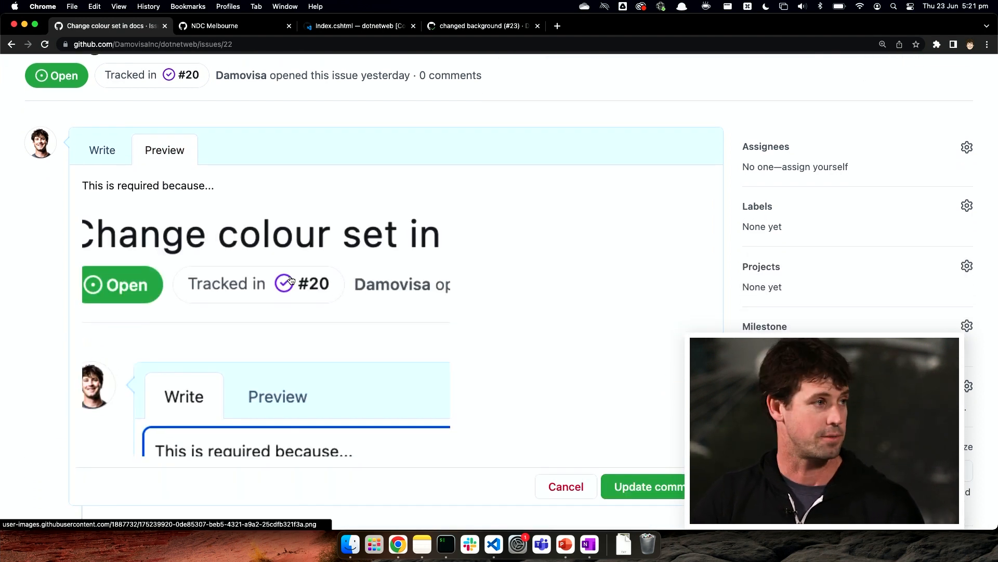
scroll(291, 280, "down", 2)
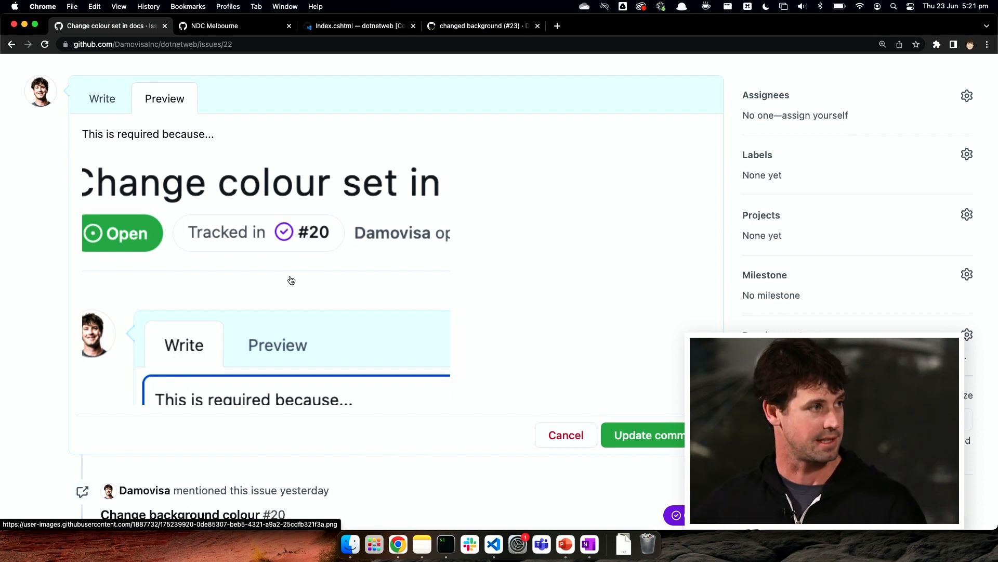
scroll(468, 242, "down", 2)
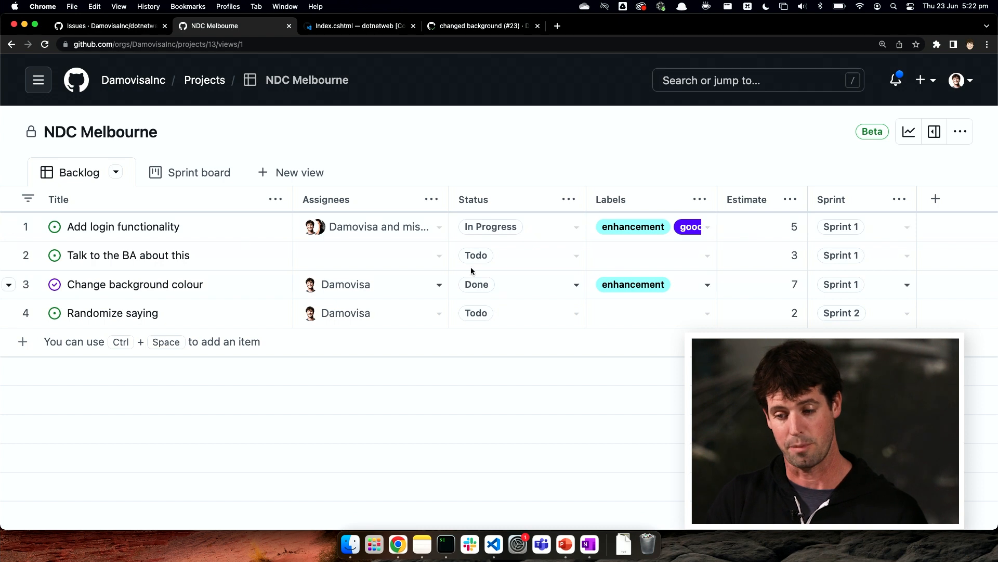
Step: Add a new field named "Priority" of type Single select to the NDC Melbourne project's Backlog
left_click(936, 199)
left_click(831, 176)
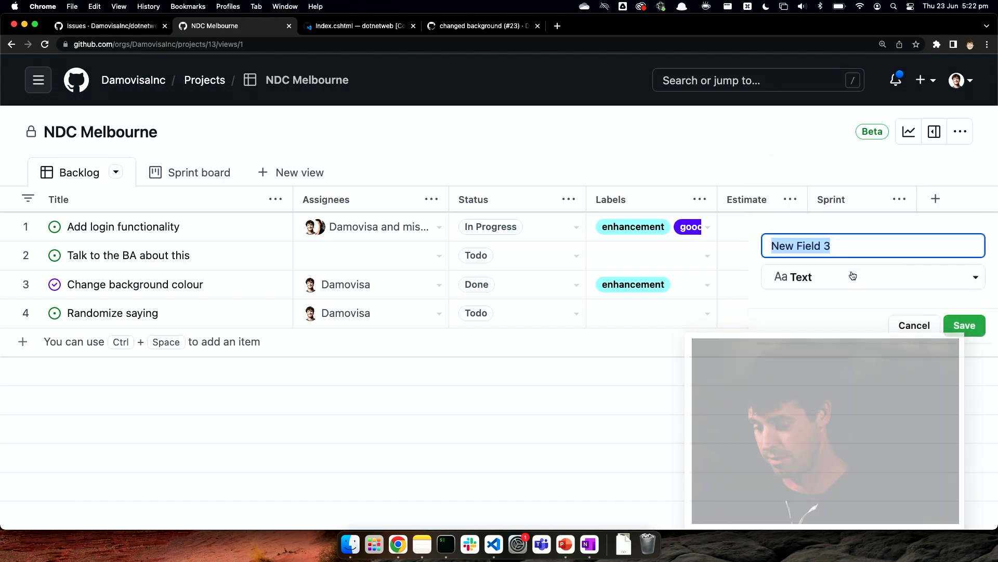
type("Priority")
left_click(838, 284)
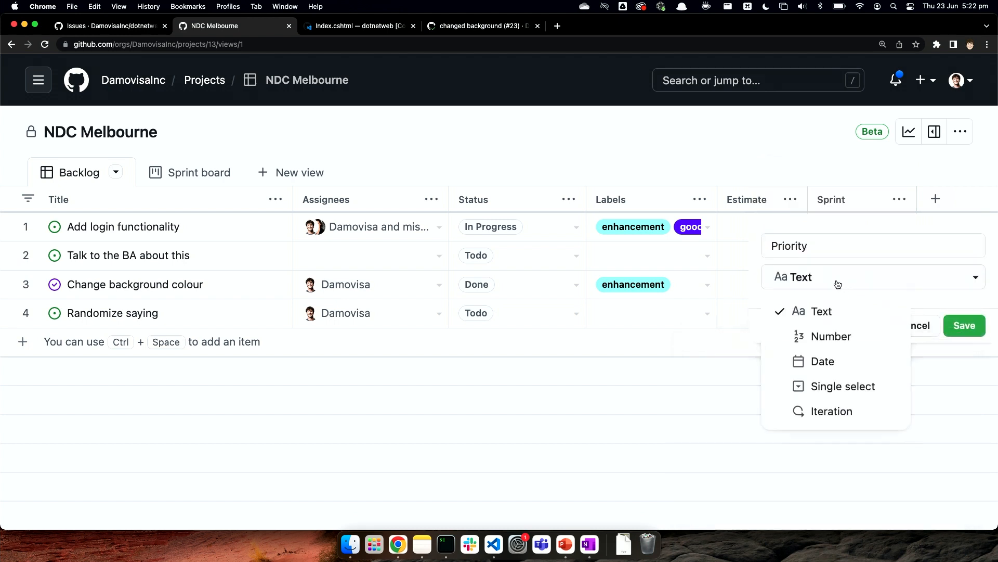
left_click(828, 385)
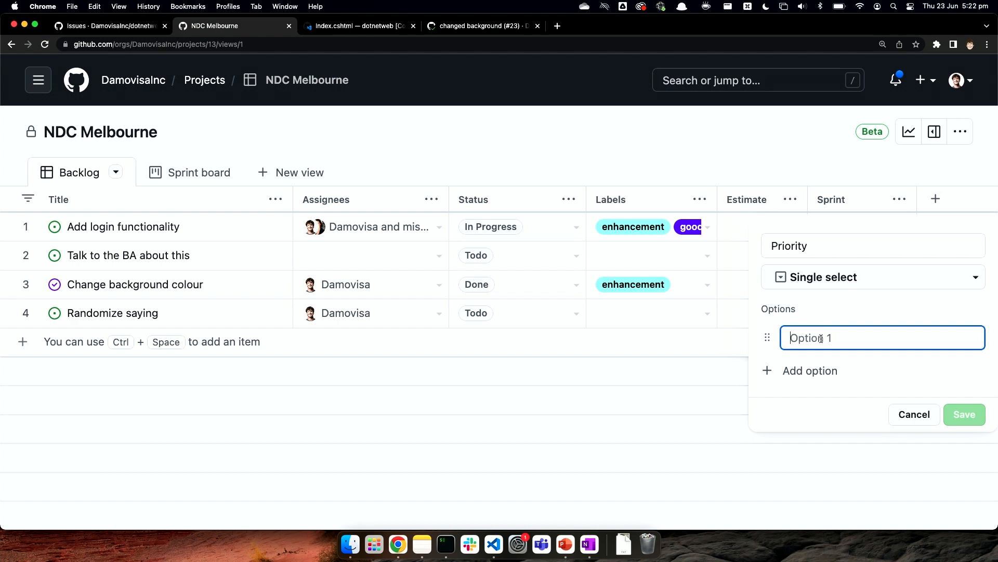
Step: Give the Priority field the options High, Med and Low, and save the field
type("High")
left_click(815, 370)
type("Med")
key("Return")
type("Low")
left_click(965, 476)
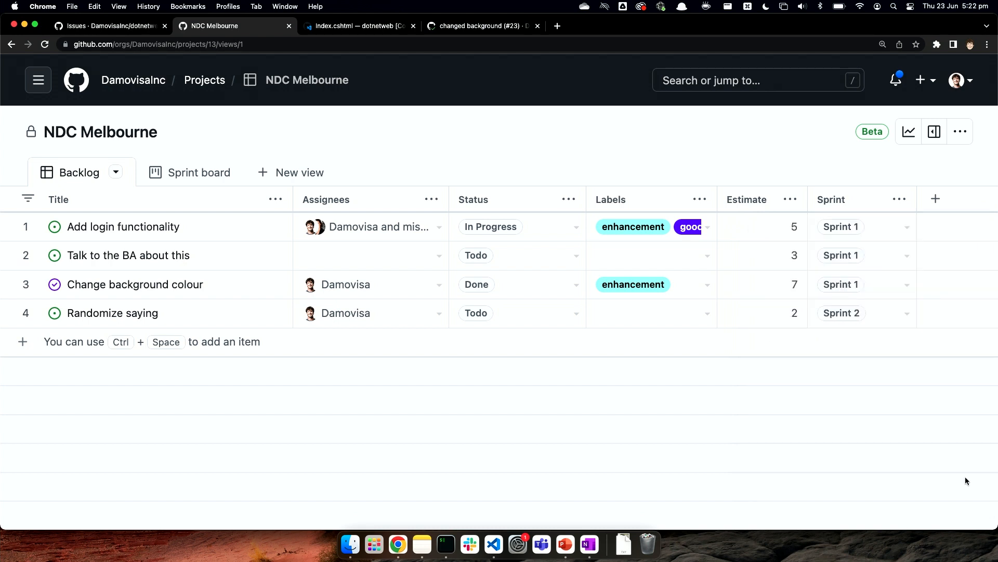
Step: Set the Priority of "Talk to the BA about this" to Med and of the other three Backlog items to High
key("Return")
key("Return")
key("Return")
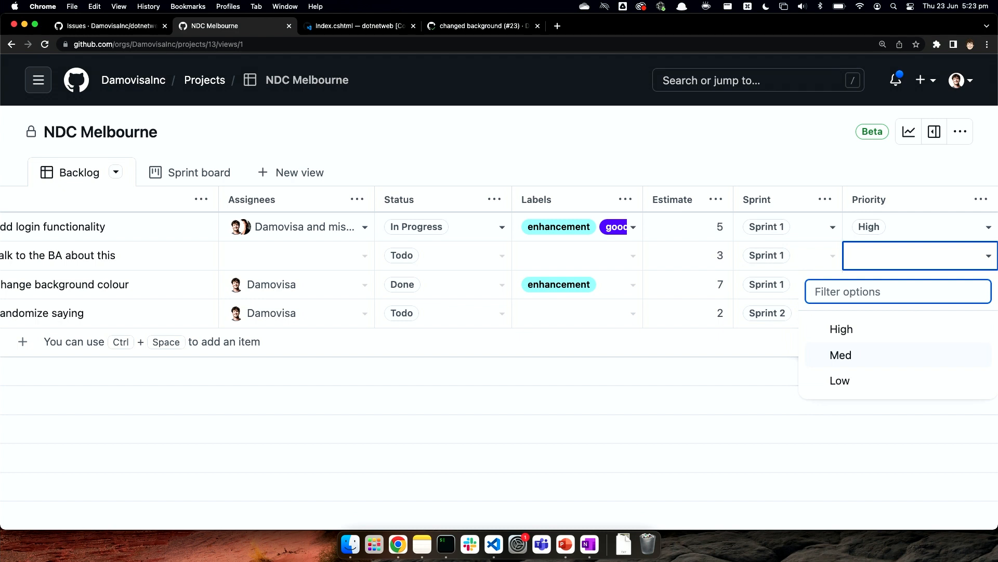
key("Return")
key("Down")
key("Up")
key("Return")
key("Return")
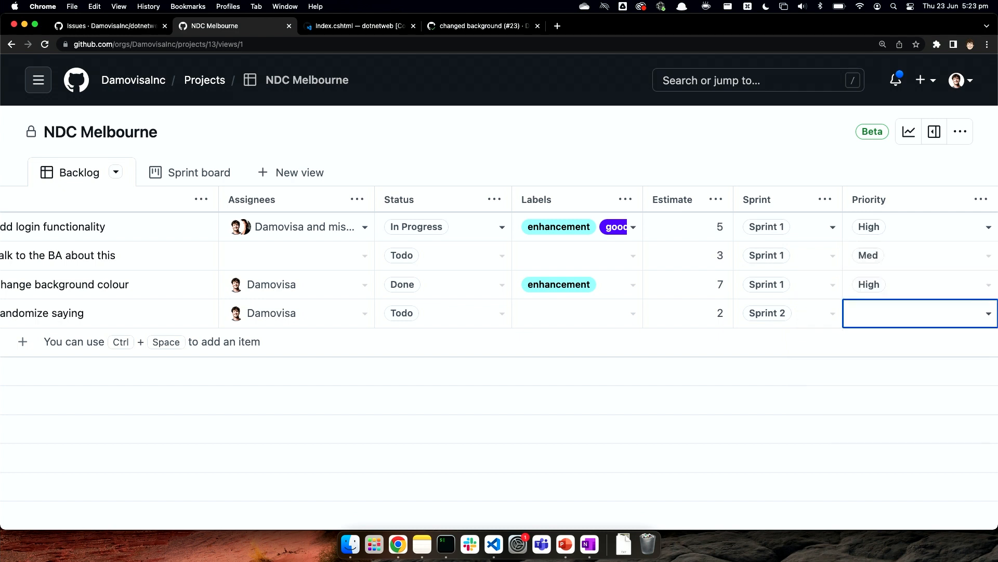
key("Return")
key("Escape")
Step: Filter the Backlog through the command palette to exclude items with status Done, and save the filter to the view
key("ctrl+space")
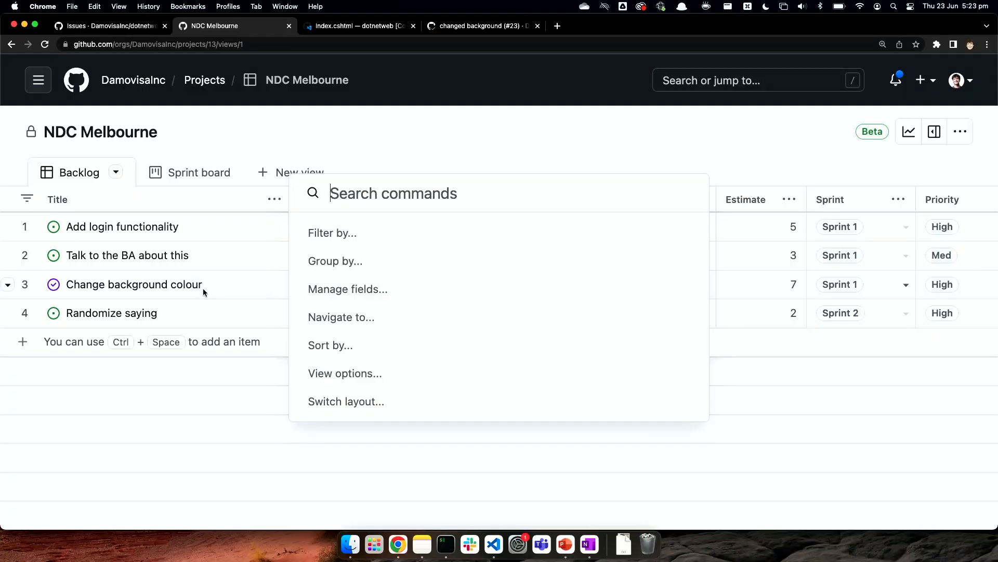
type("fil")
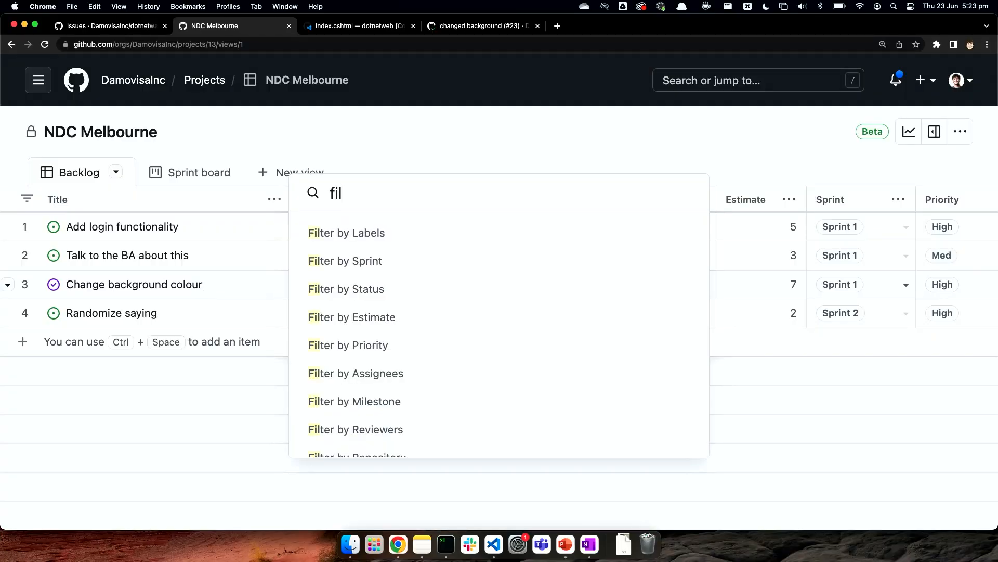
key("Return")
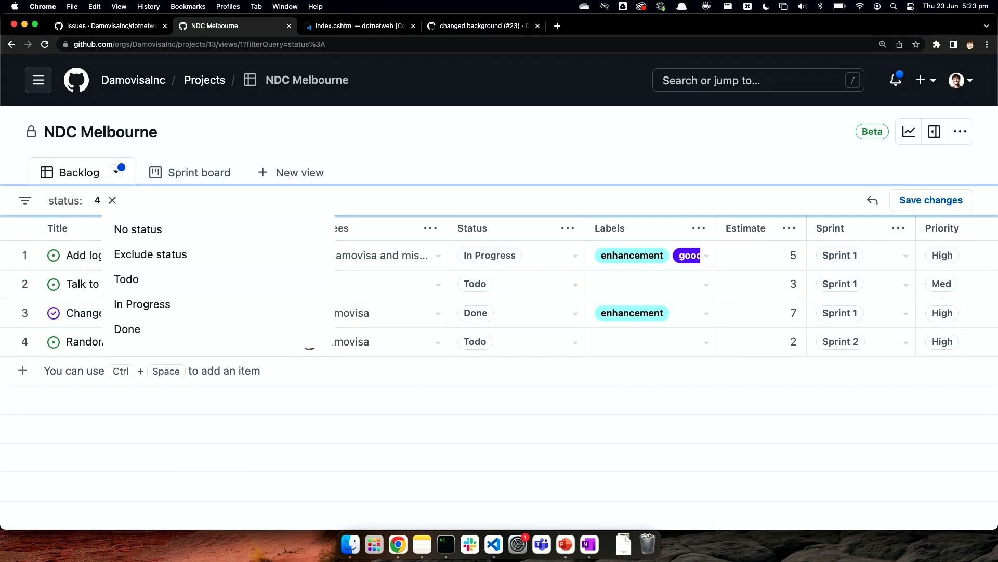
key("Down")
key("Return")
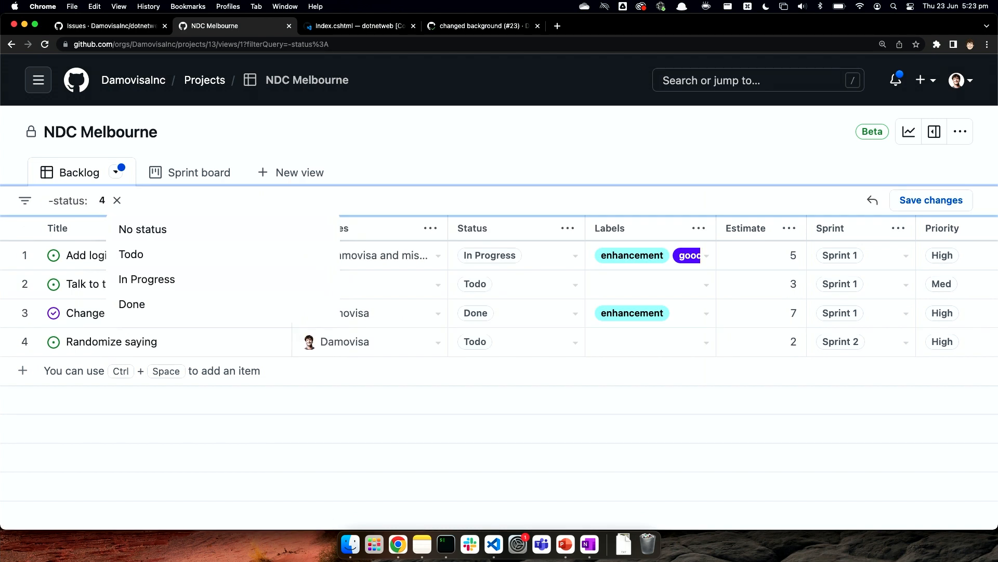
key("Return")
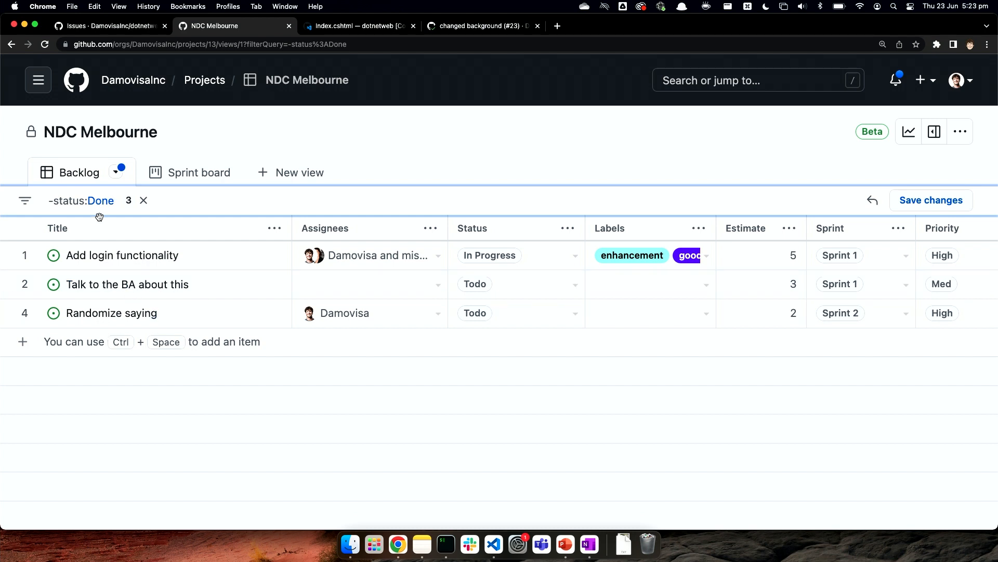
left_click(910, 208)
Step: Look over the Backlog view's options, and group its items by Priority
left_click(116, 172)
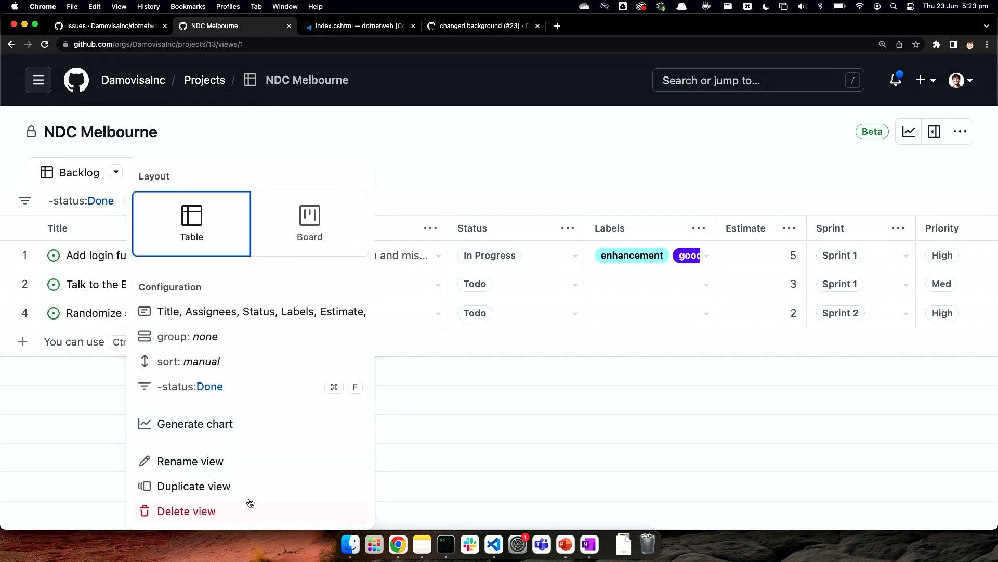
left_click(463, 368)
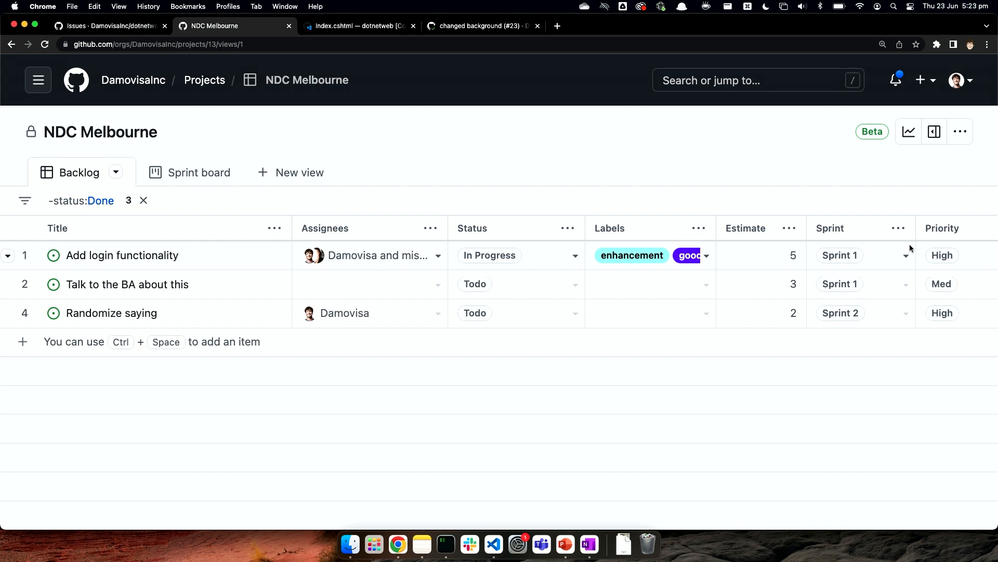
scroll(904, 234, "right", 3)
left_click(940, 232)
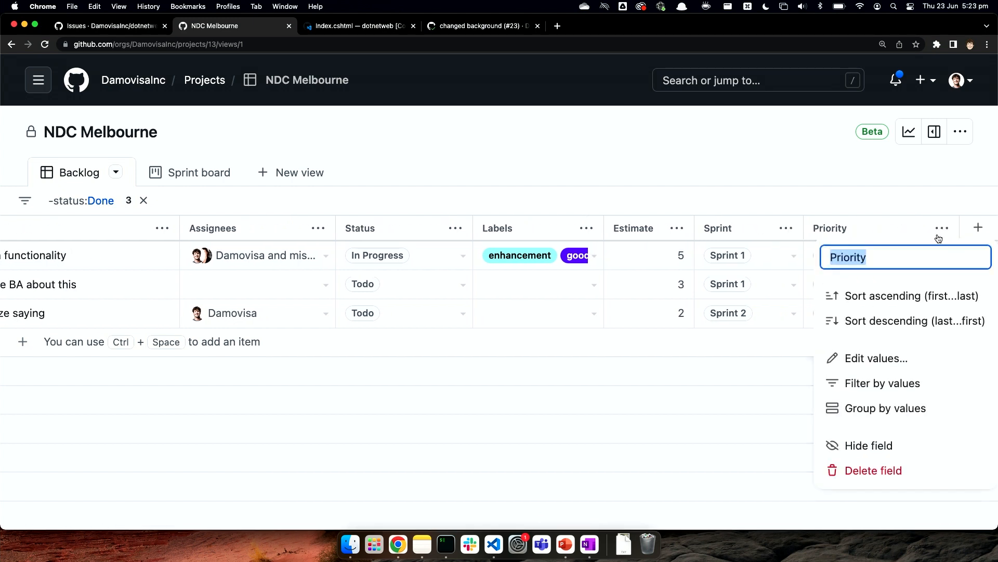
left_click(879, 407)
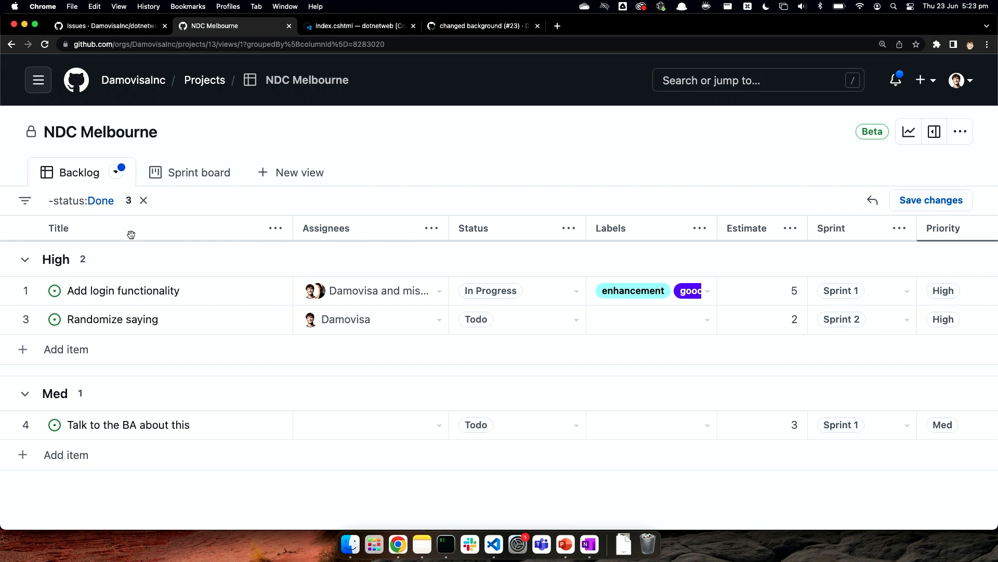
Step: Review the configuration options of the grouped Backlog view, and switch to the Sprint board view
left_click(118, 177)
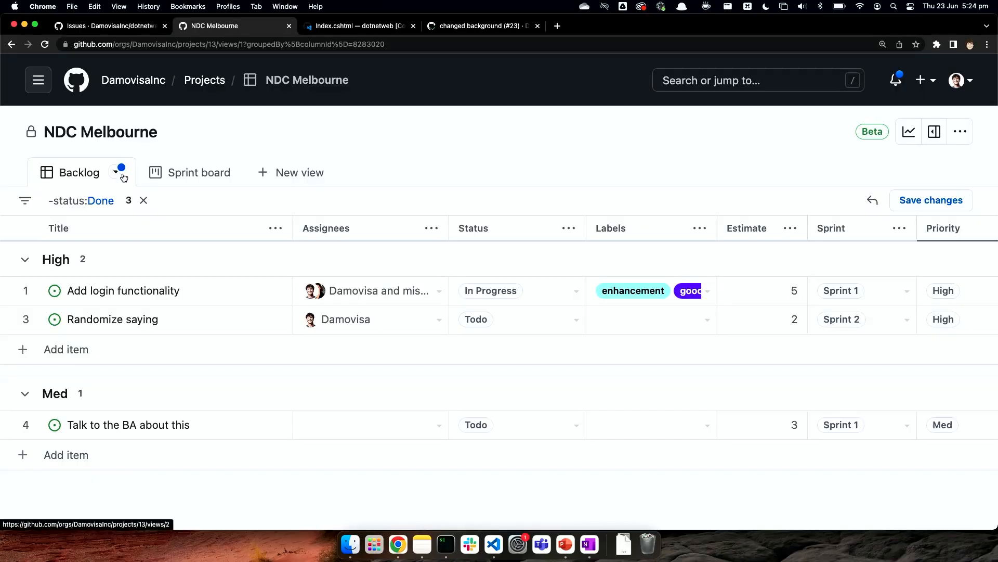
left_click(116, 172)
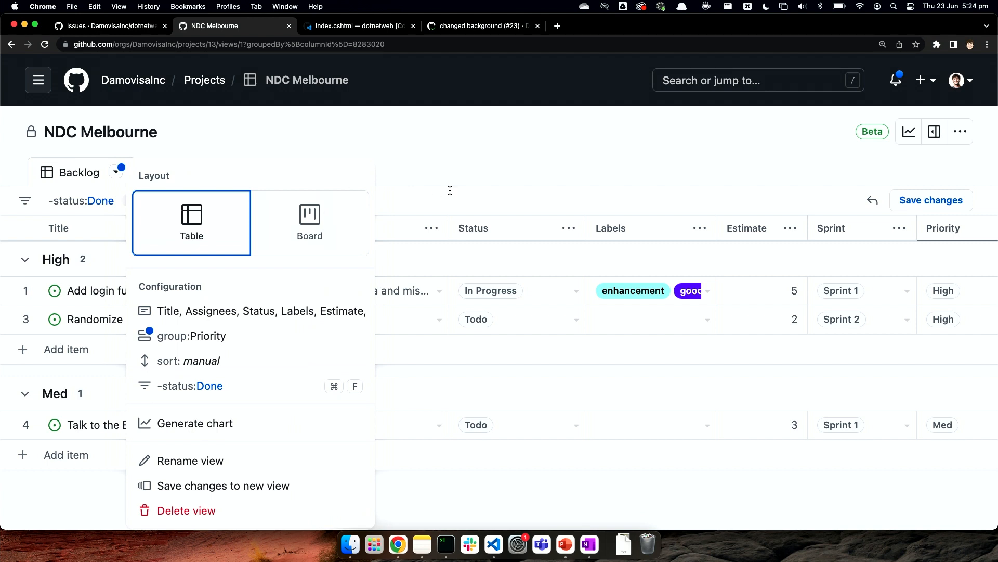
left_click(410, 158)
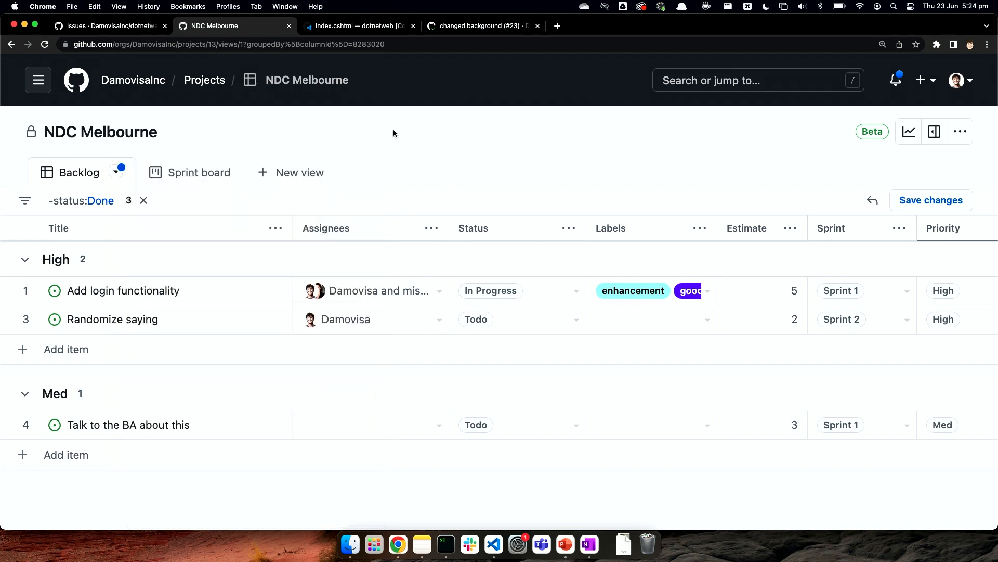
left_click(197, 176)
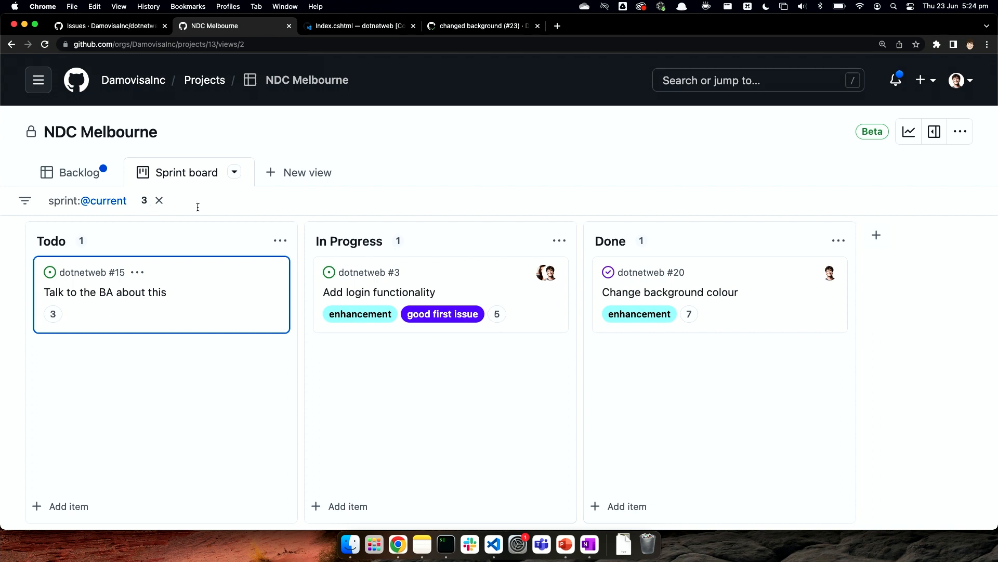
Step: Return to the Backlog view and look over the Sprint field's options
left_click(79, 179)
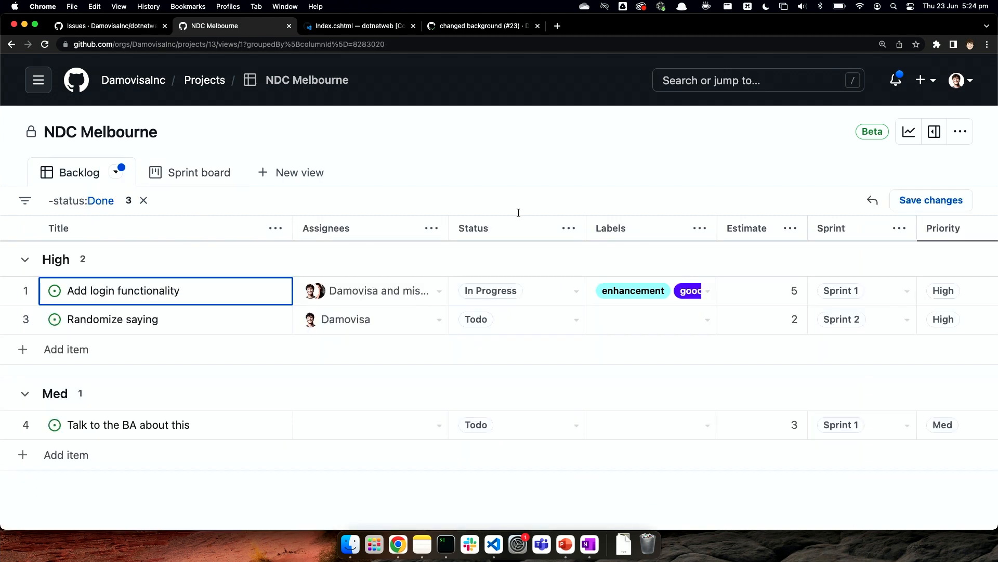
left_click(900, 228)
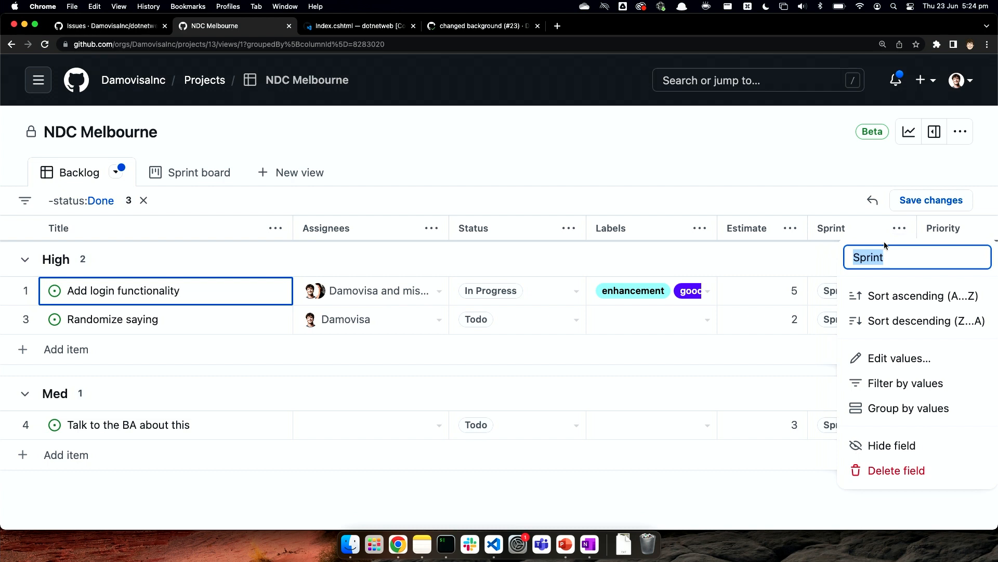
left_click(825, 206)
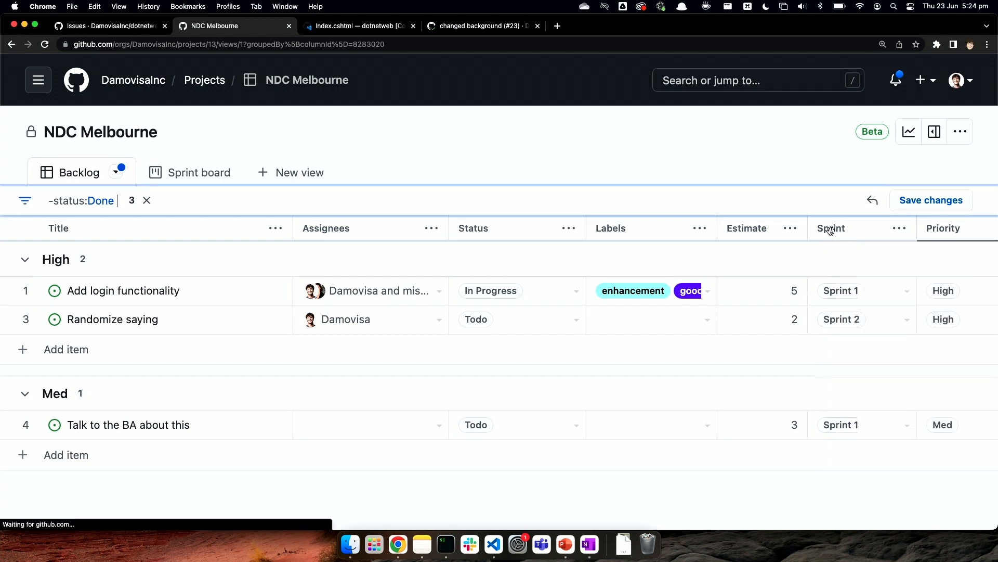
Step: Examine the settings offered for a new field of type Iteration, and cancel its creation
scroll(830, 234, "right", 3)
left_click(978, 228)
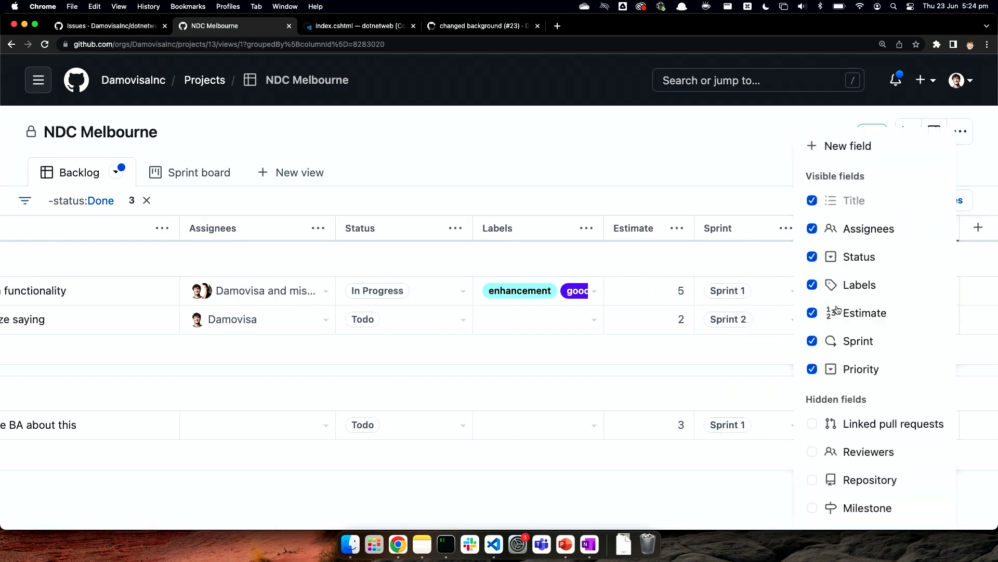
left_click(852, 150)
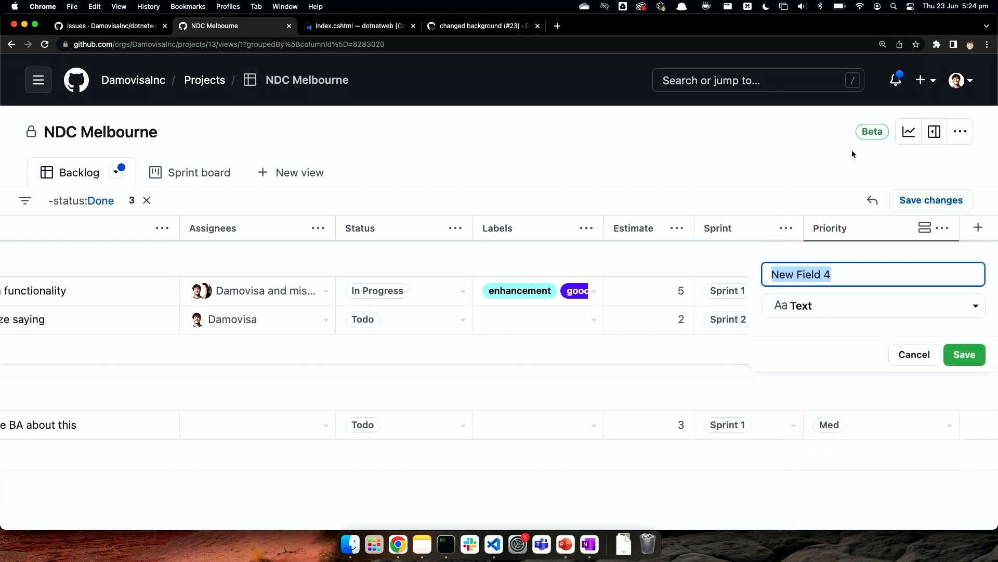
left_click(814, 311)
left_click(823, 434)
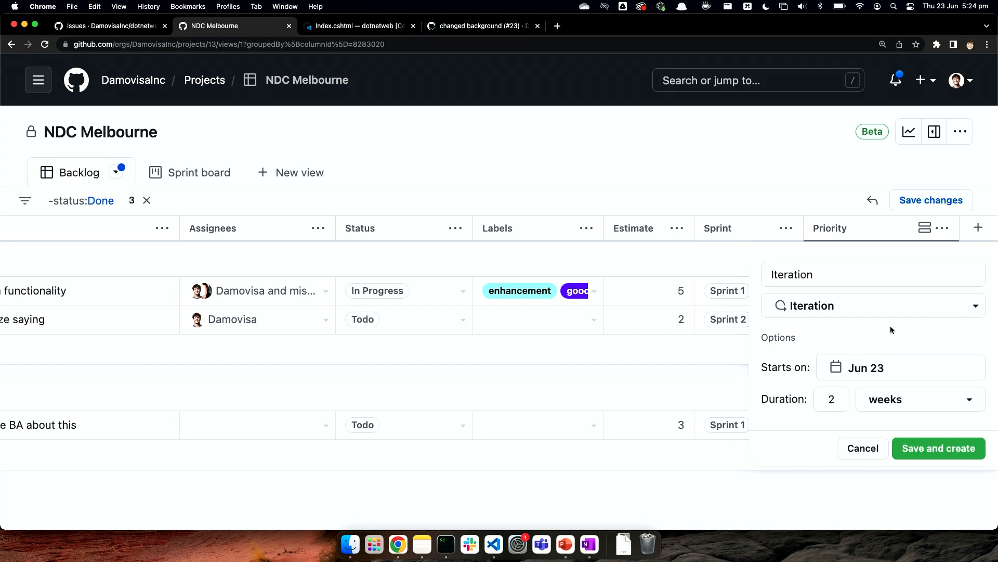
left_click(863, 449)
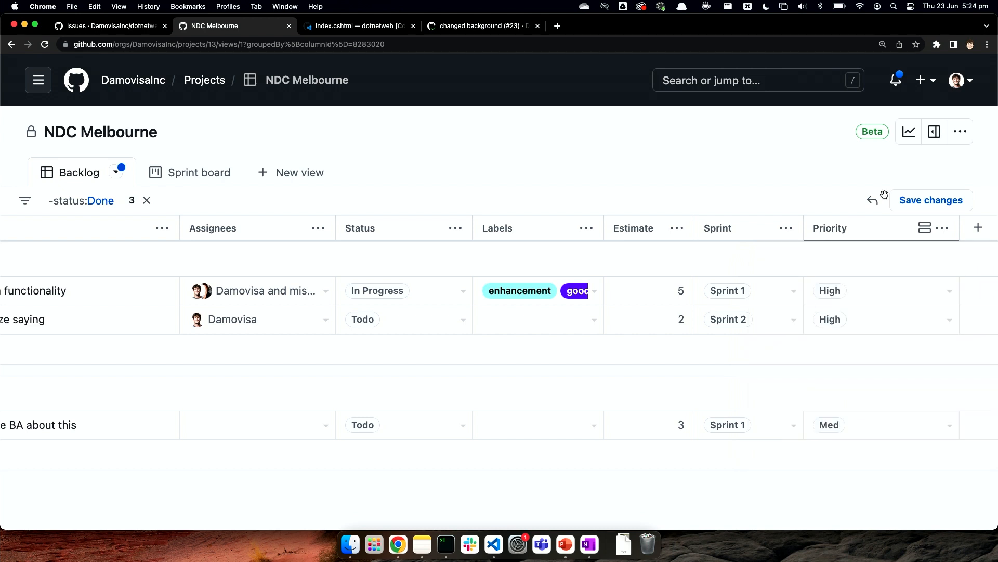
Step: Open the Sprint field in the project settings, and examine its iterations and Sprint 1's date range
left_click(959, 133)
left_click(882, 219)
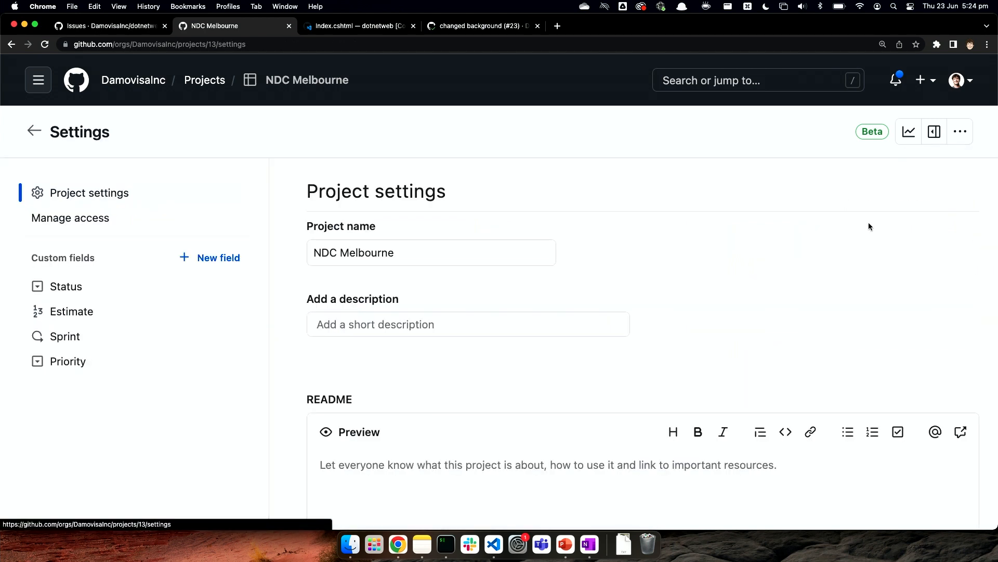
left_click(76, 338)
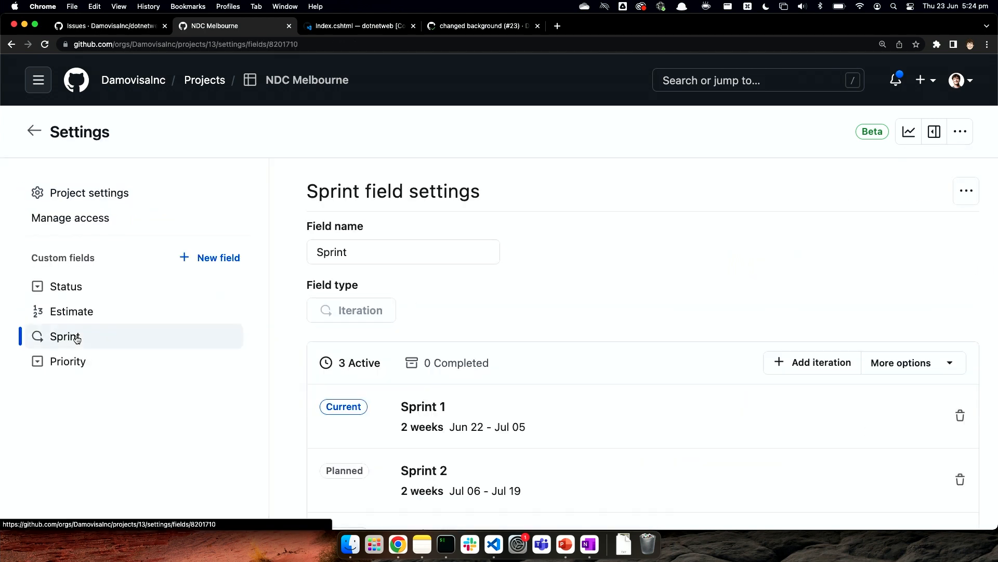
scroll(485, 273, "down", 3)
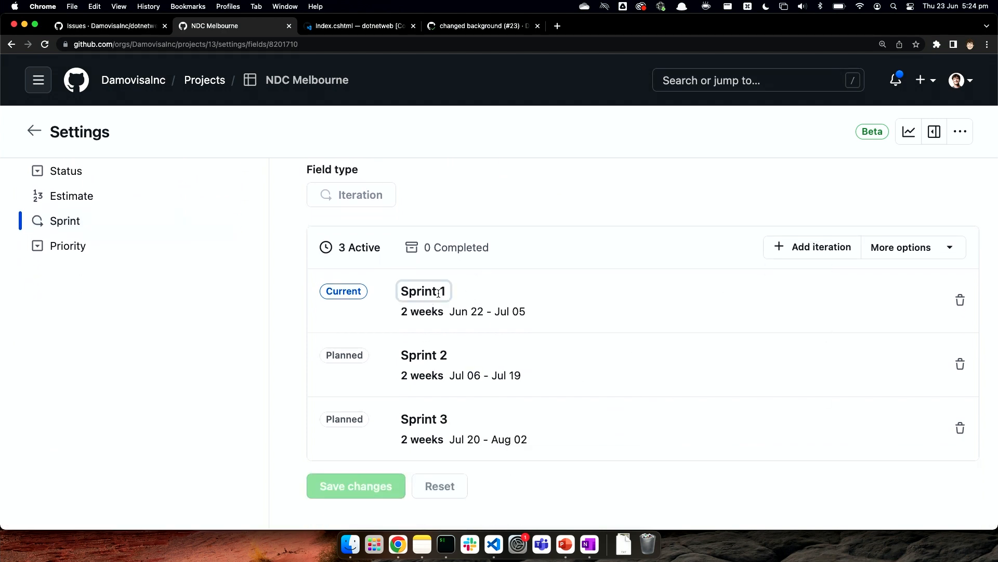
left_click(471, 315)
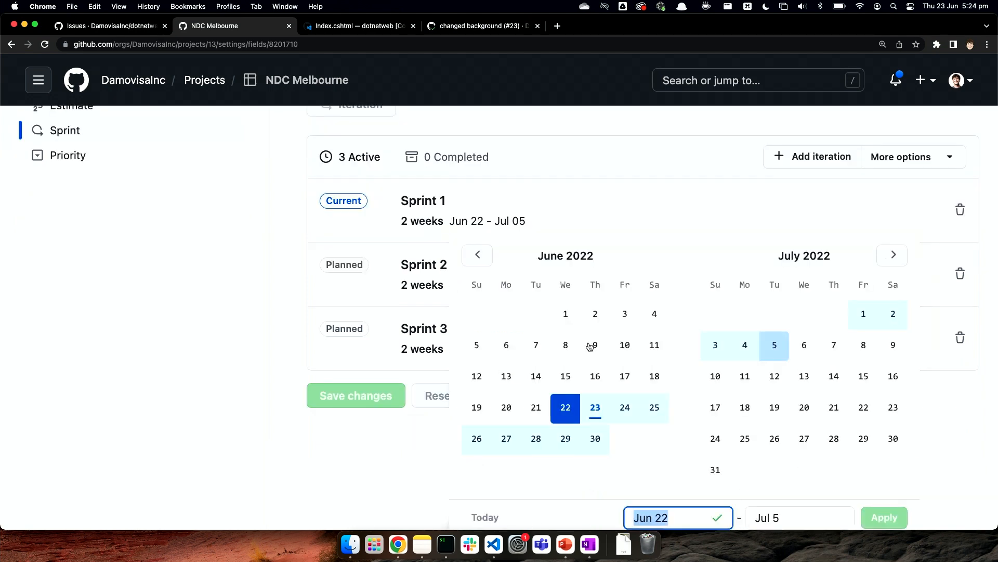
left_click(707, 163)
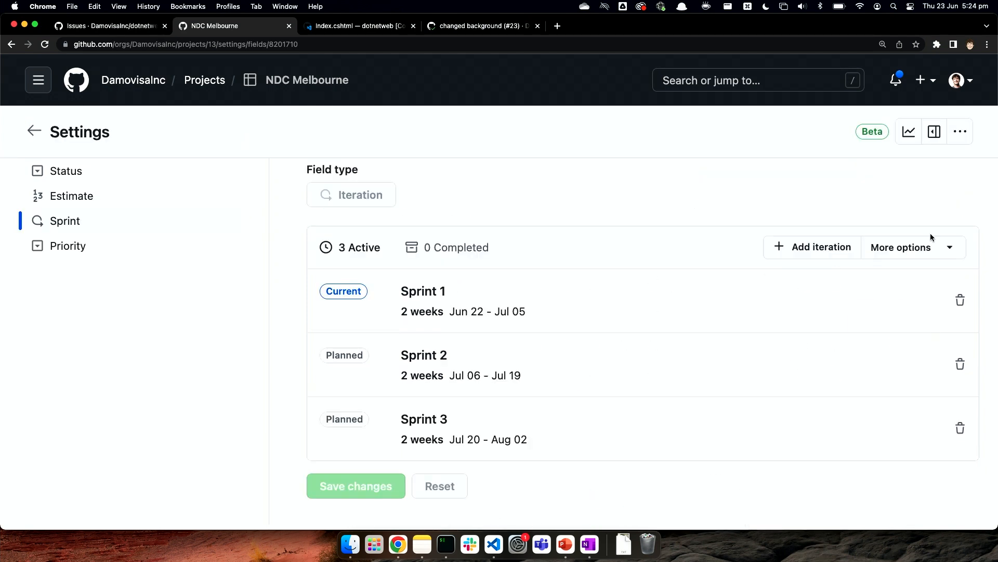
Step: Look at the start date and duration options for adding an iteration, and return to the Backlog view
left_click(921, 249)
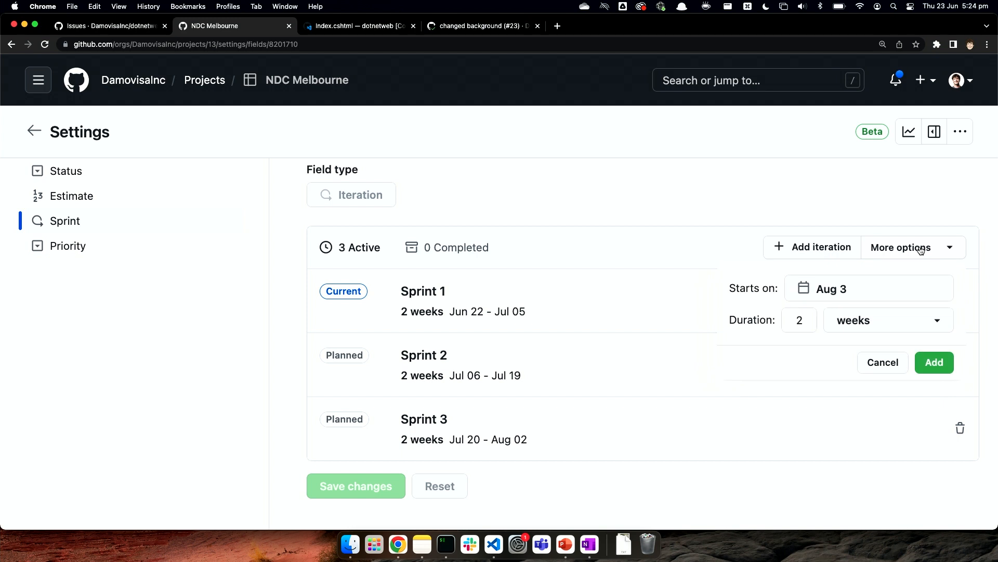
left_click(699, 220)
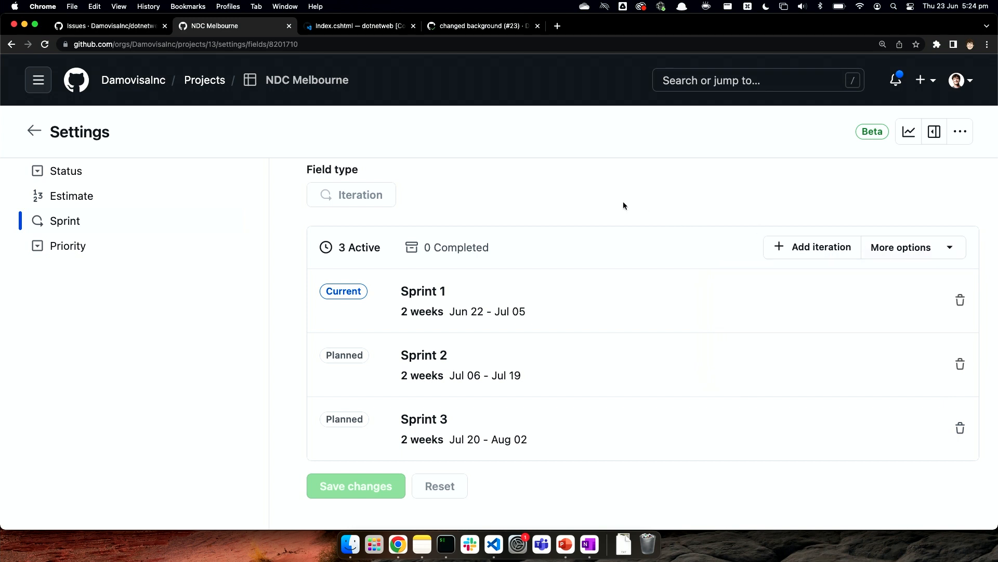
scroll(622, 204, "up", 3)
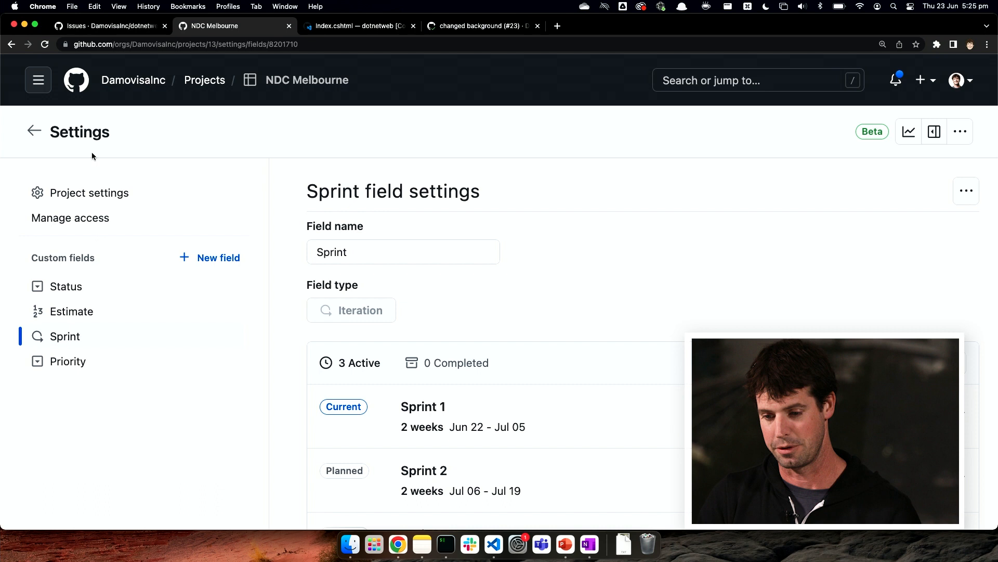
left_click(34, 131)
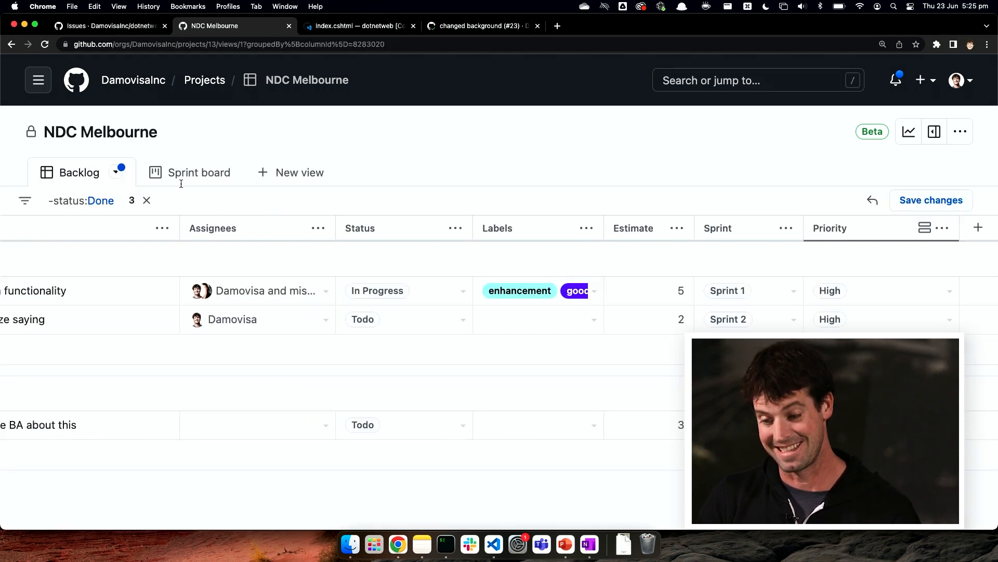
Step: Switch to the Sprint board view and set its column field to Sprint
left_click(197, 172)
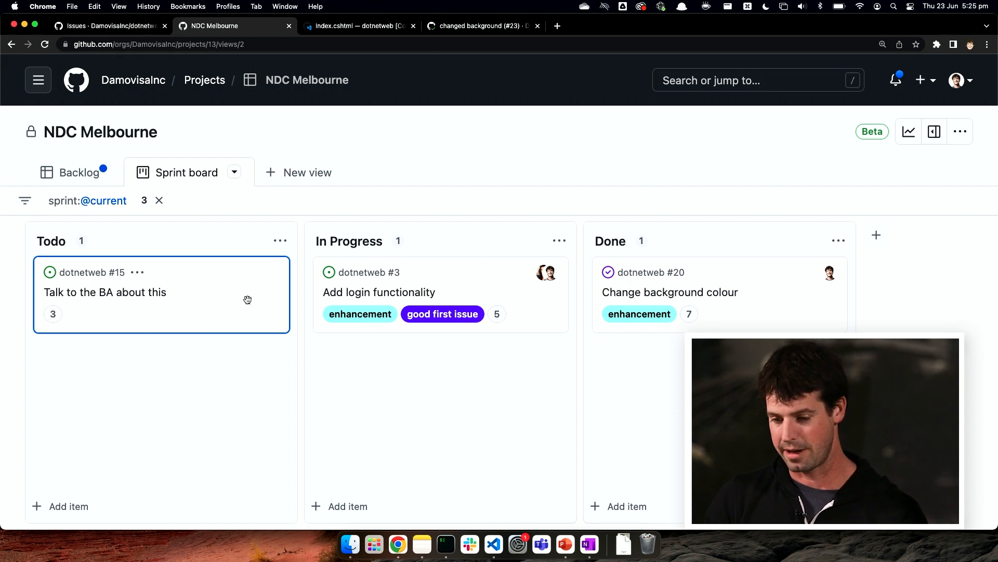
left_click(235, 172)
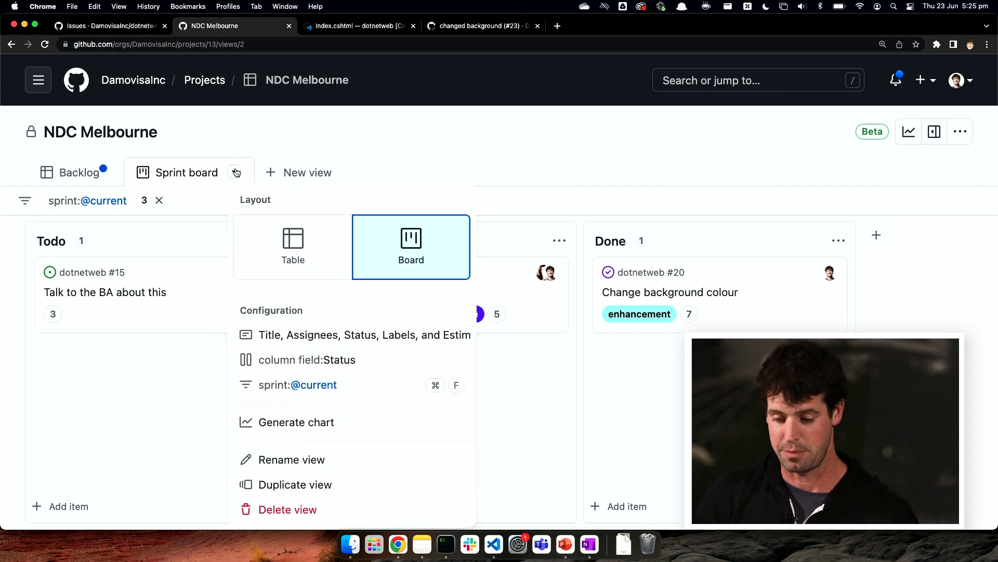
left_click(312, 360)
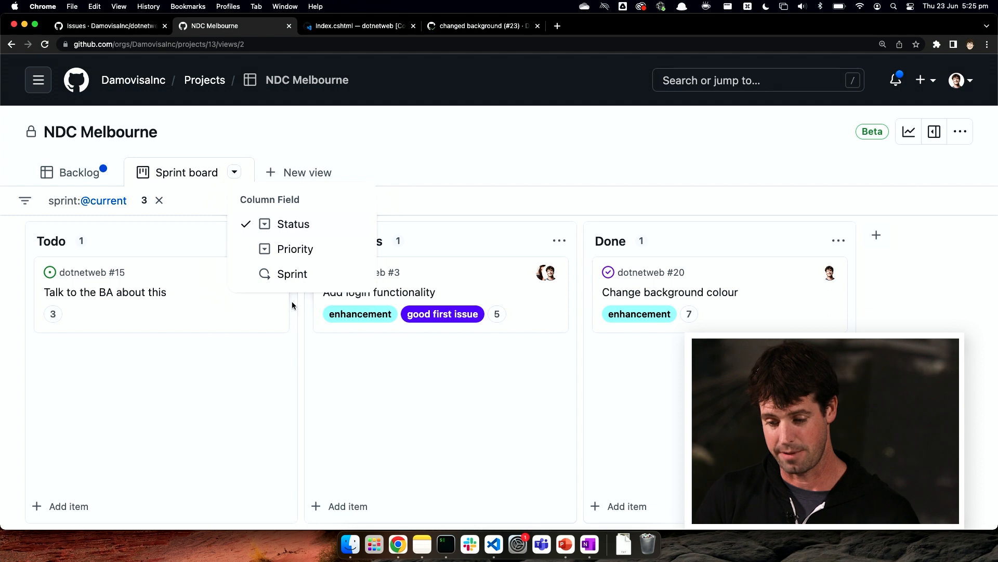
left_click(301, 280)
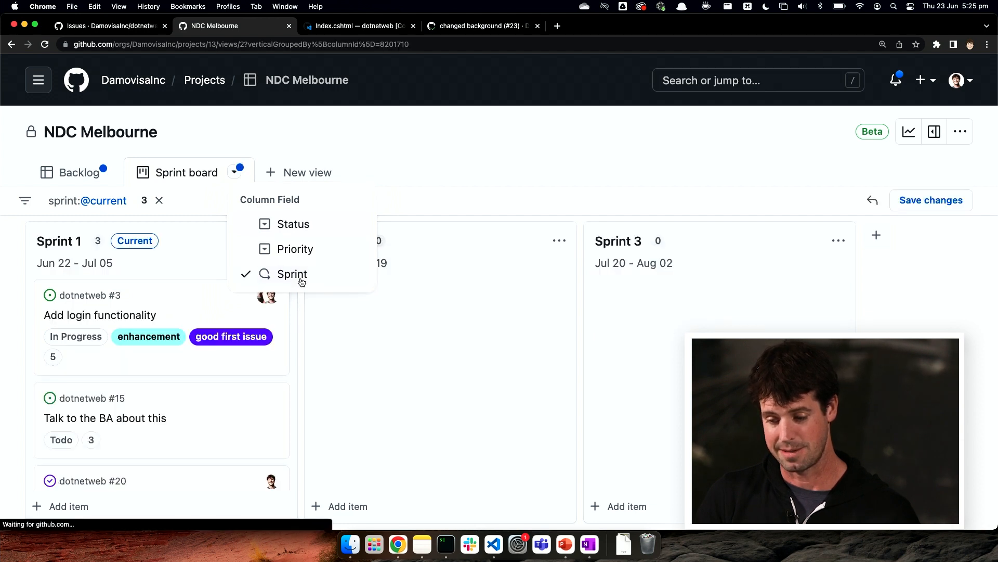
left_click(387, 359)
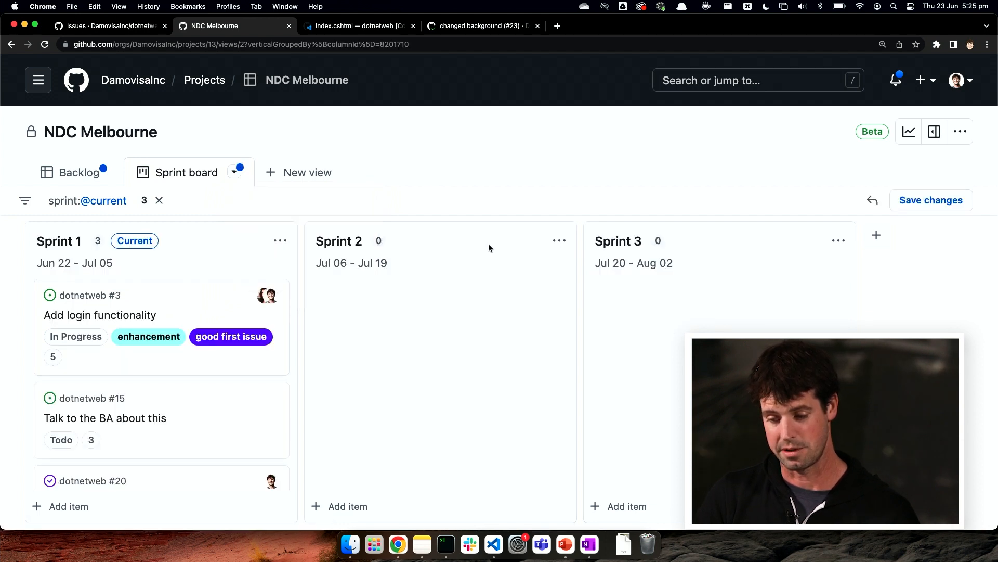
Step: Set the board's column field back to Sprint, and move "Talk to the BA about this" from Sprint 1 to Sprint 2
left_click(233, 175)
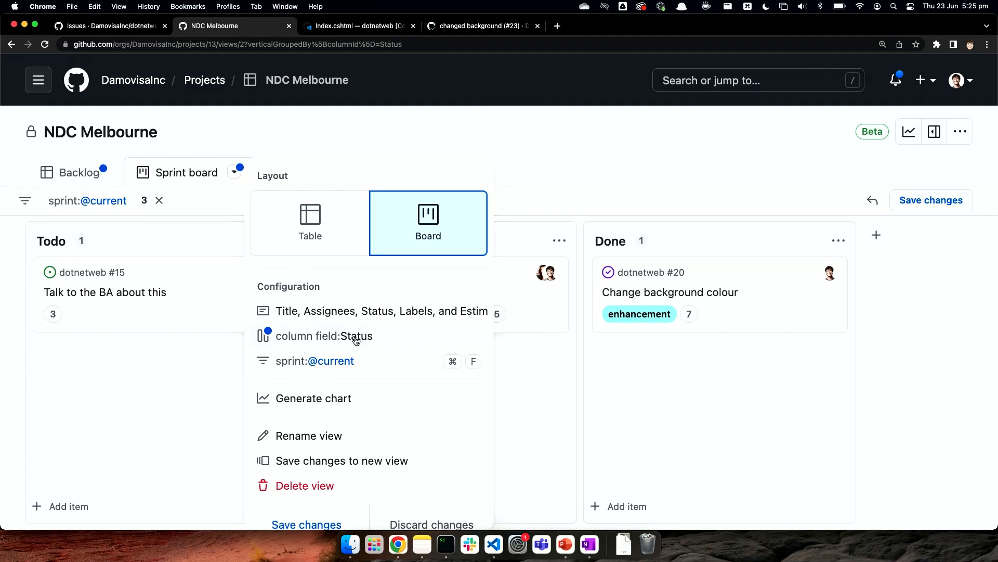
left_click(355, 339)
left_click(290, 272)
left_click(448, 383)
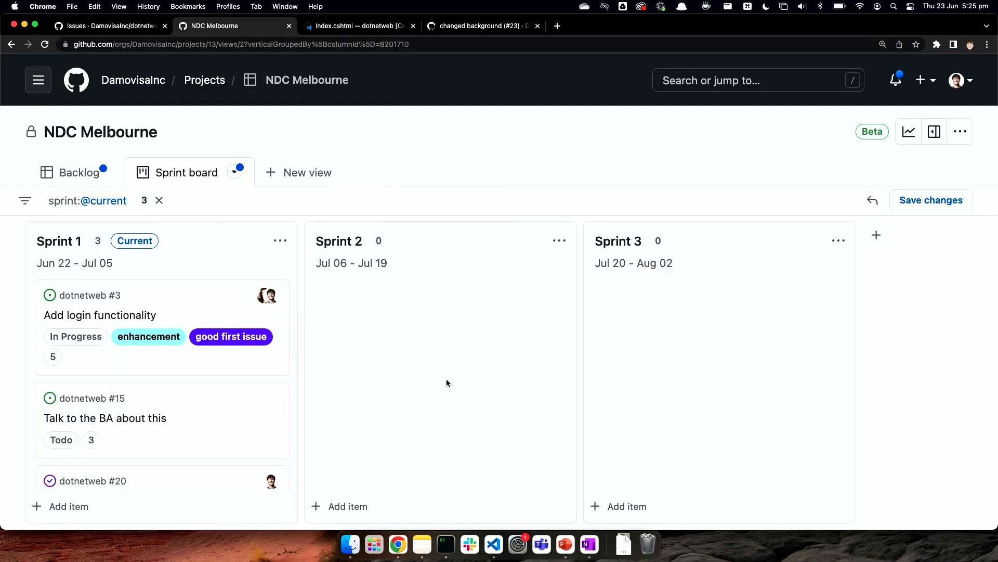
left_click_drag(212, 417, 474, 332)
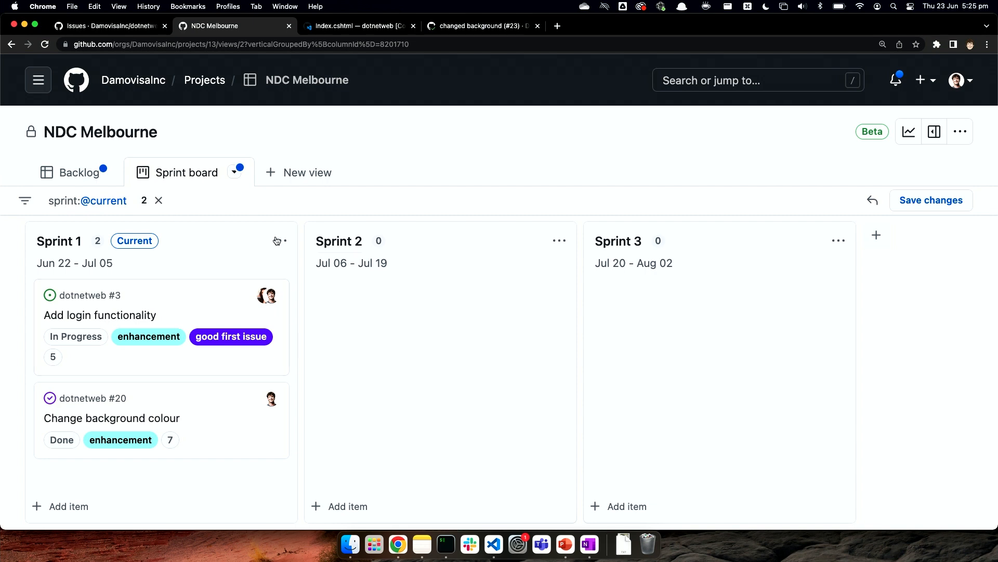
Step: Check the moved item's Sprint in the Backlog, and discard the unsaved view changes on the Sprint board
left_click(81, 168)
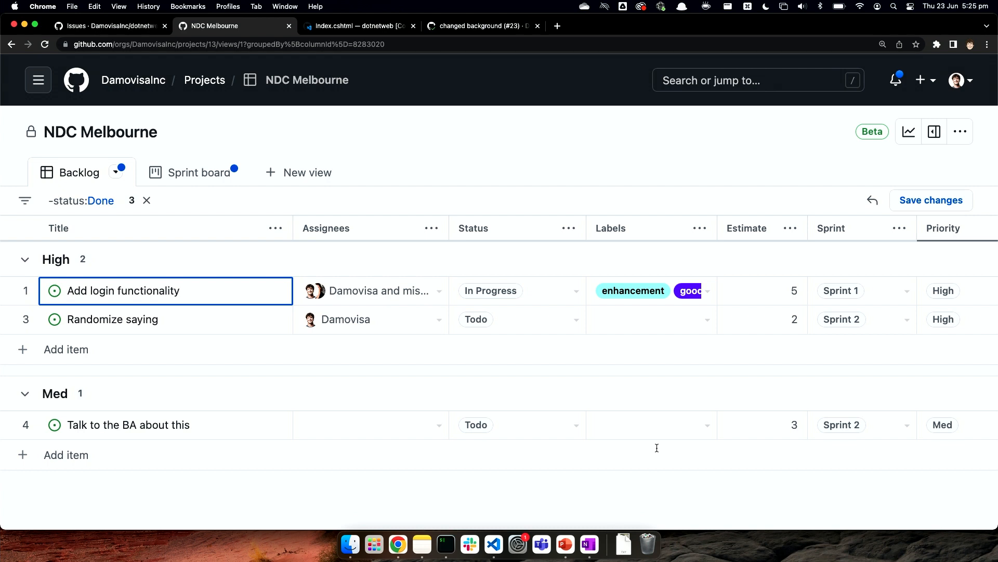
left_click(215, 186)
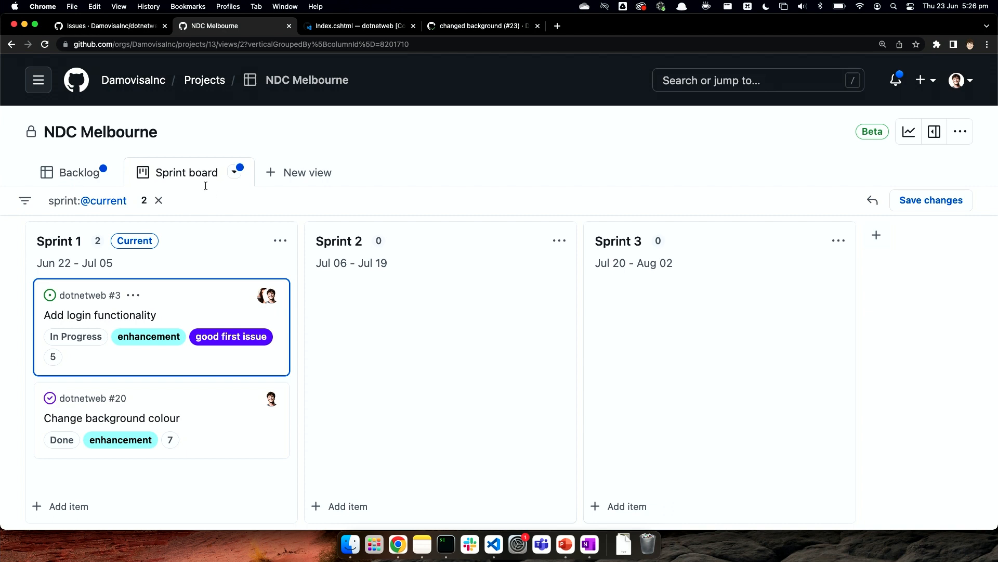
left_click(235, 172)
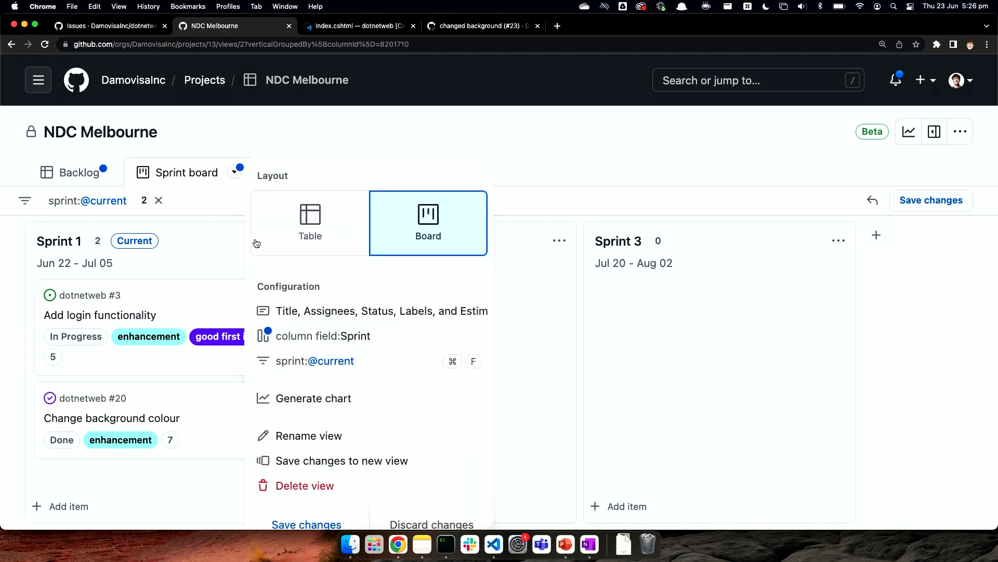
left_click(405, 522)
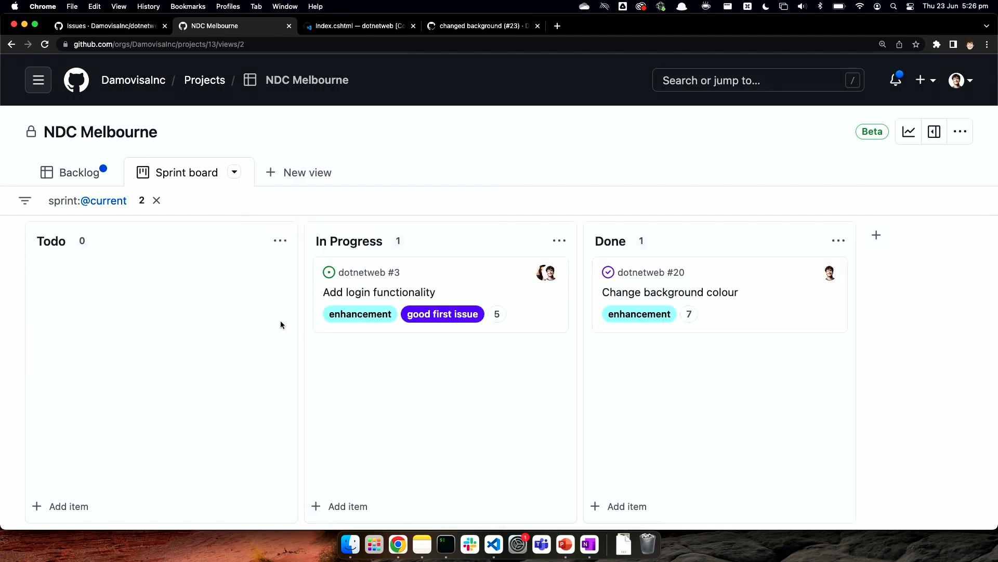
Step: Open "Change background colour" from the Sprint board, show all its fields, and review its linked pull requests, task list and comment area
left_click(698, 296)
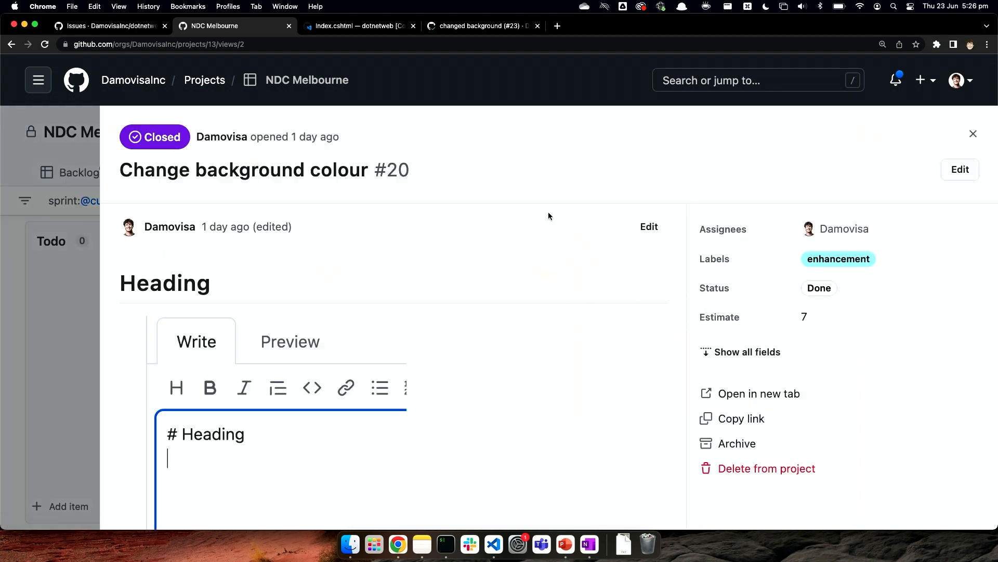
scroll(687, 230, "down", 3)
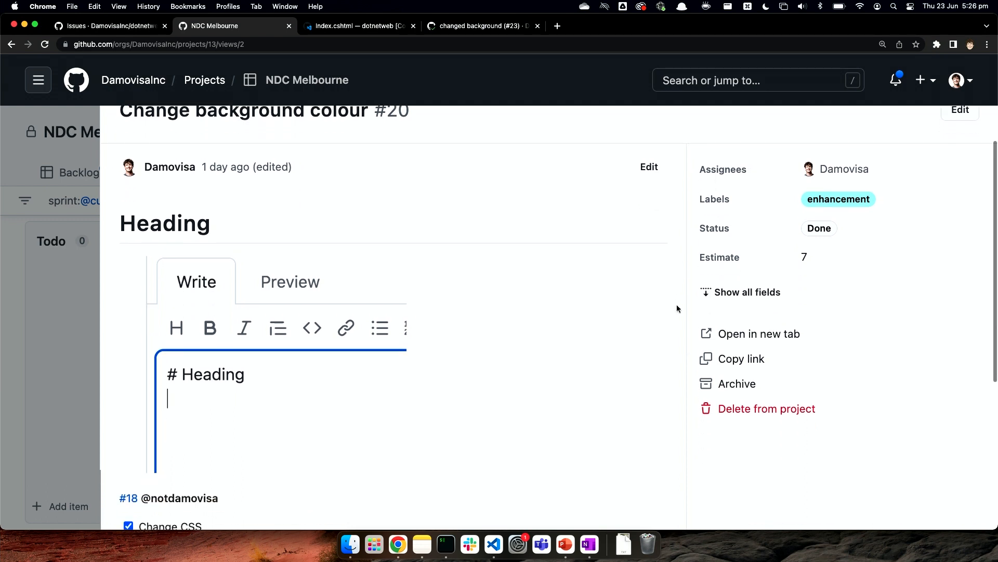
left_click(746, 293)
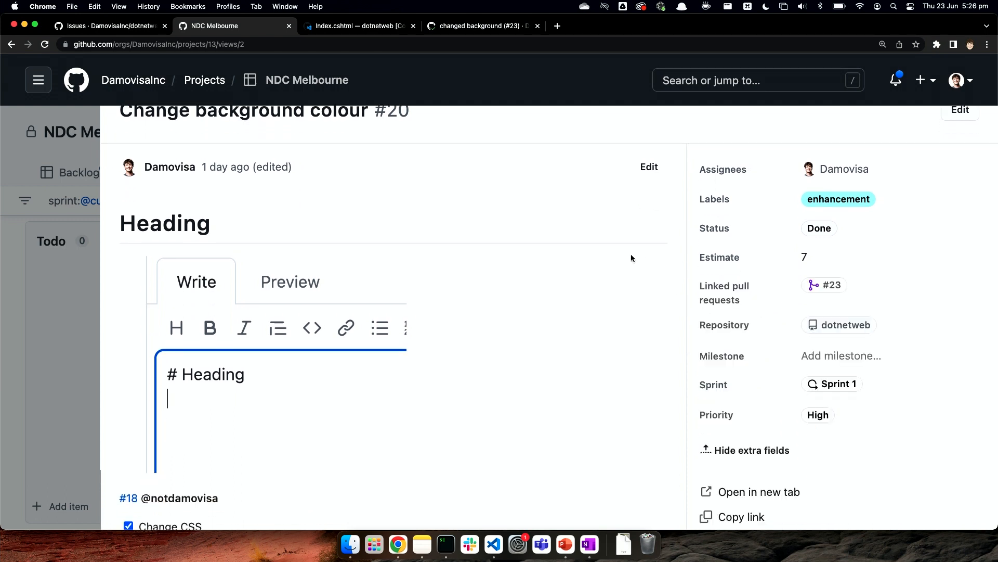
scroll(632, 257, "down", 1)
mouse_move(835, 263)
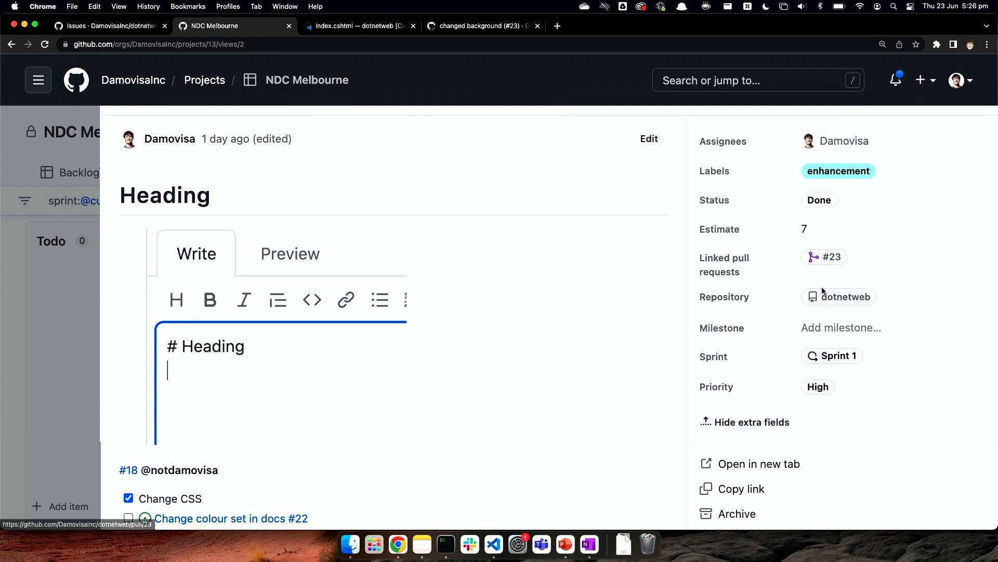
scroll(587, 326, "down", 5)
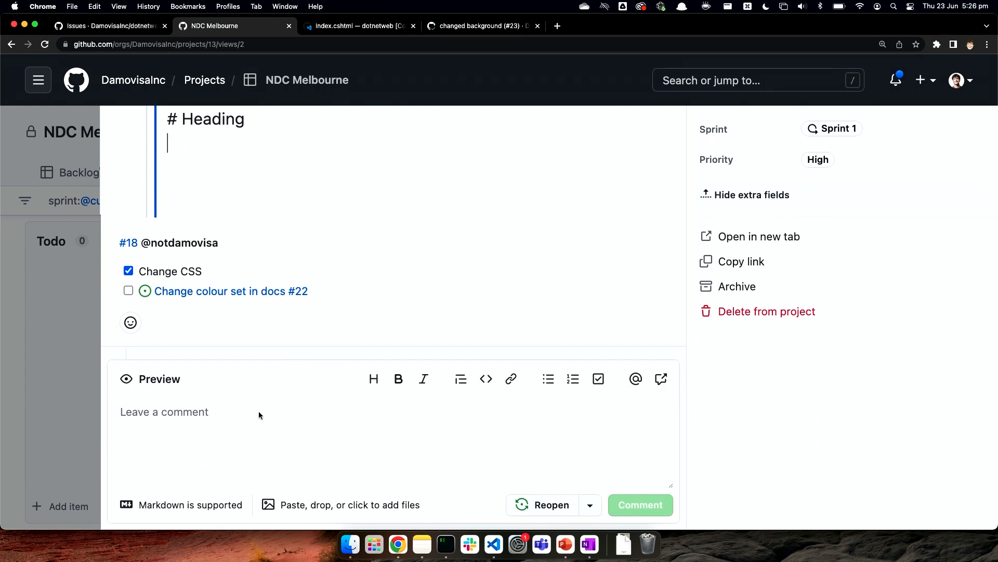
left_click(226, 427)
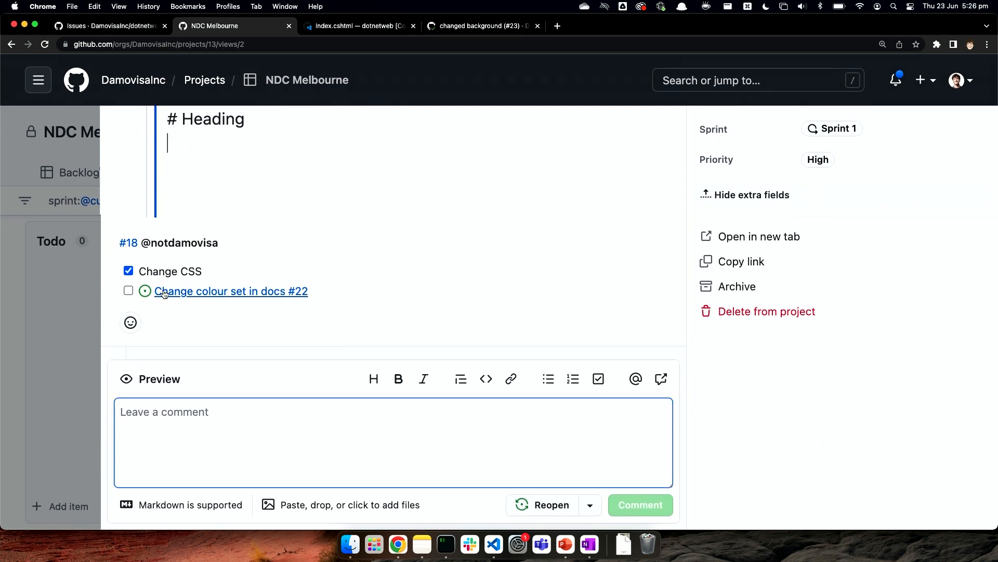
scroll(287, 284, "up", 6)
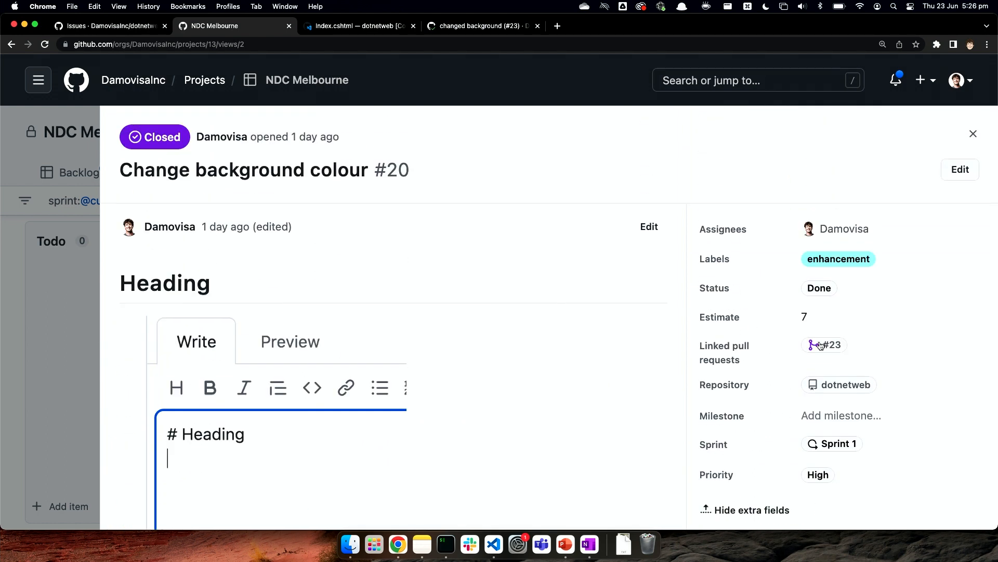
Step: Open issue #20 on its own page, close that page, and review the issue's comment area and fields within the NDC Melbourne project
scroll(915, 342, "down", 3)
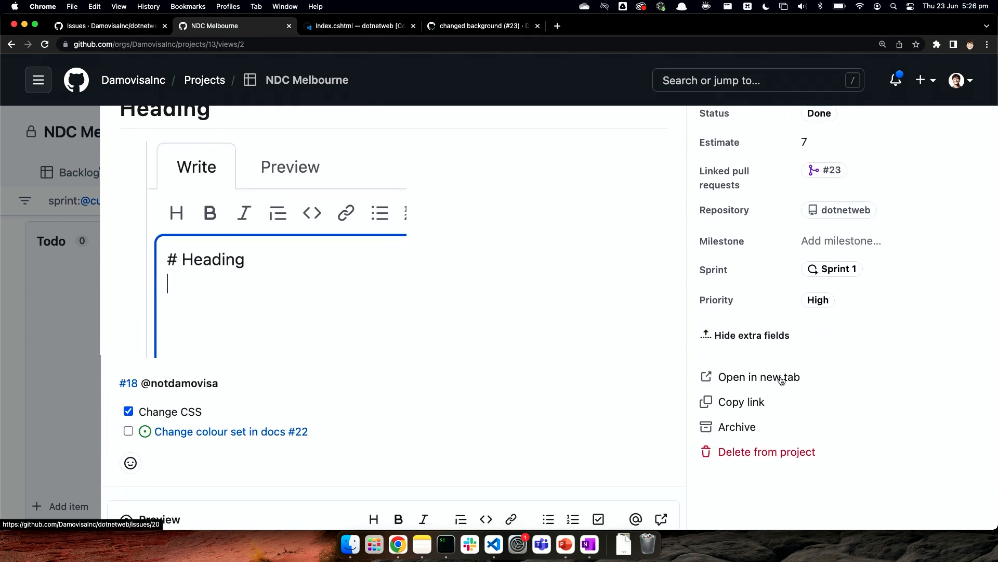
left_click(782, 379)
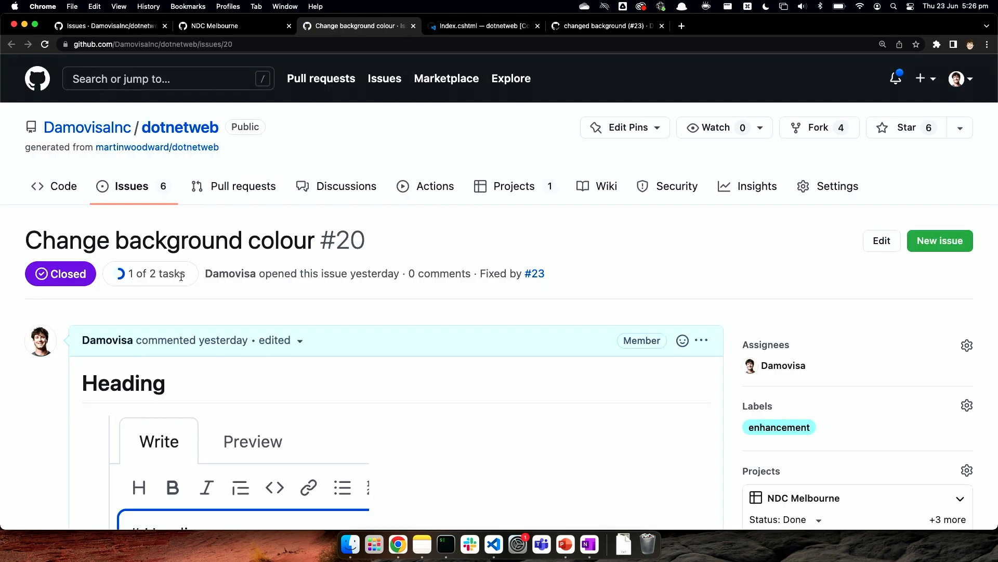
left_click(413, 25)
scroll(392, 263, "down", 3)
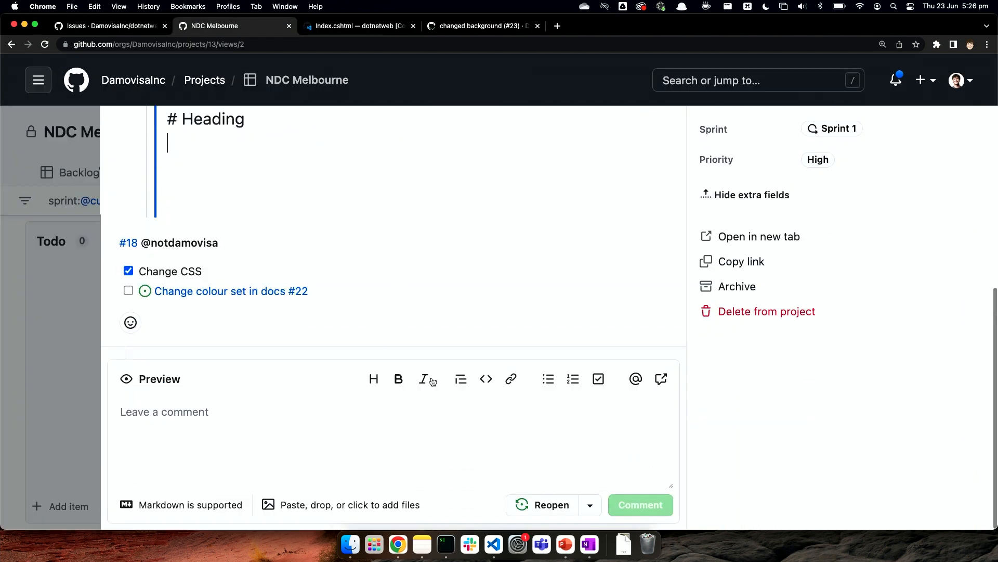
scroll(521, 375, "up", 6)
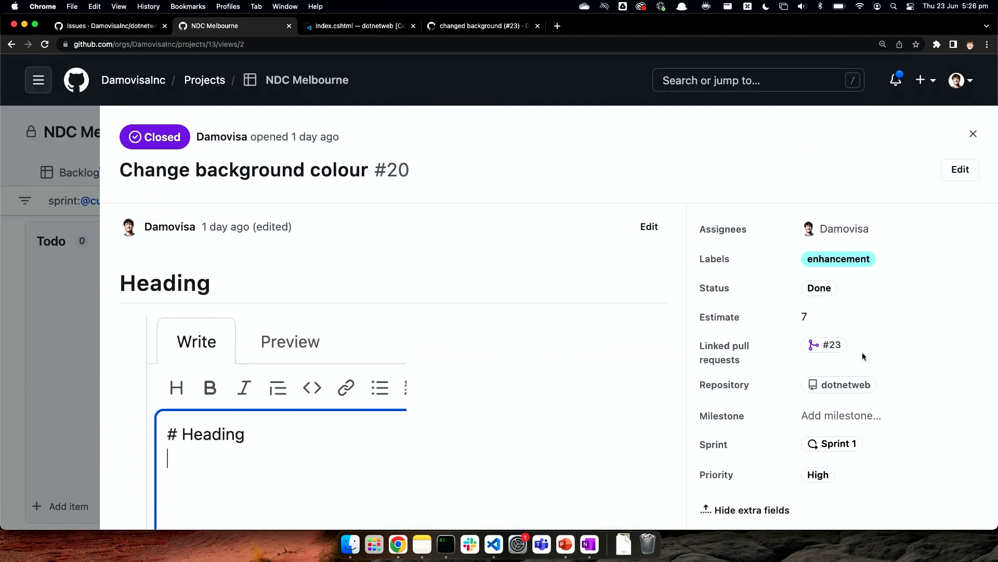
mouse_move(835, 350)
Step: Open the dotnetweb repository's code in the github.dev web editor and view the ResponseCache line in Pages/Error.cshtml.cs
left_click(109, 27)
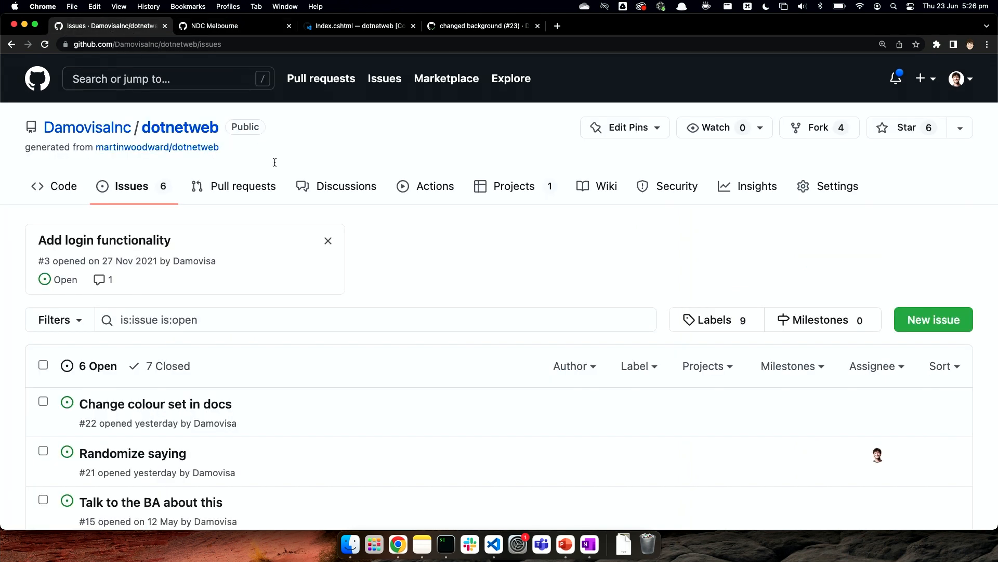
left_click(73, 187)
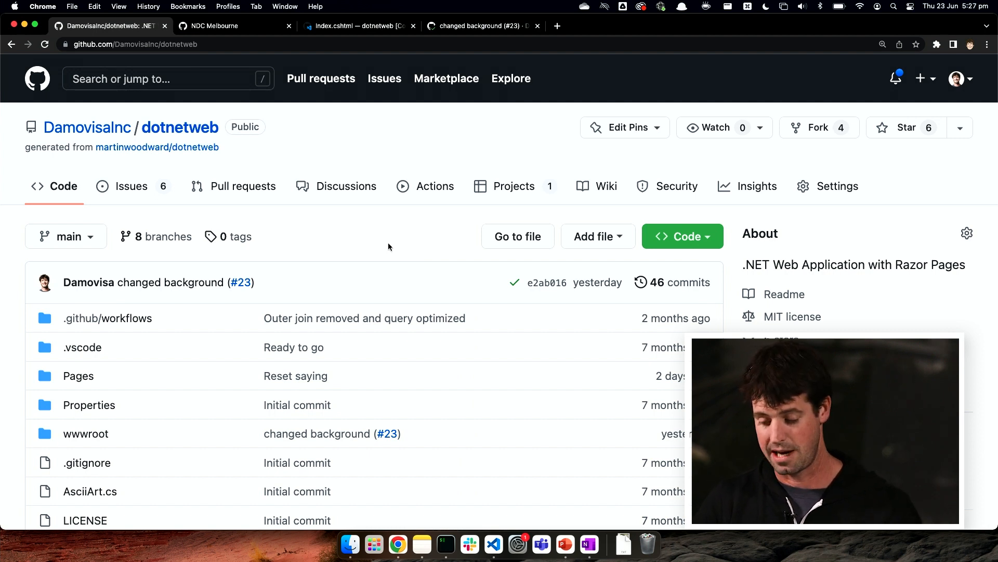
key("super+r")
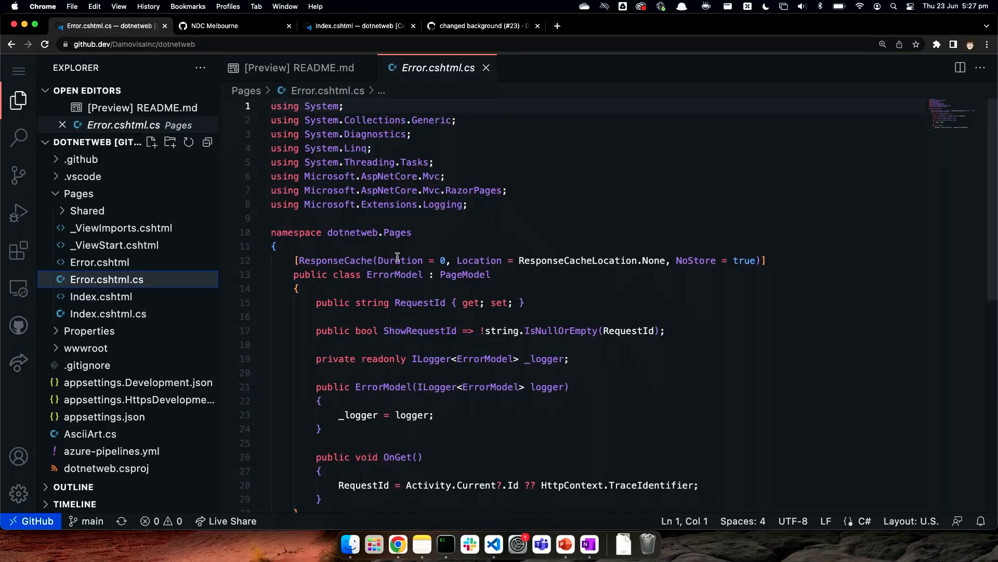
left_click(358, 259)
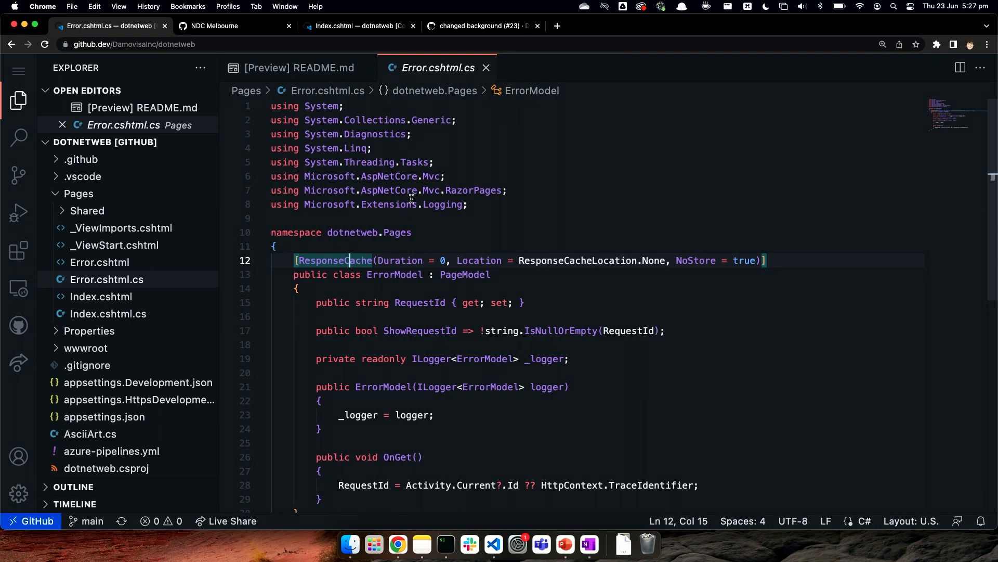
Step: Switch to the dotnetweb codespace that has Index.cshtml open
left_click(353, 24)
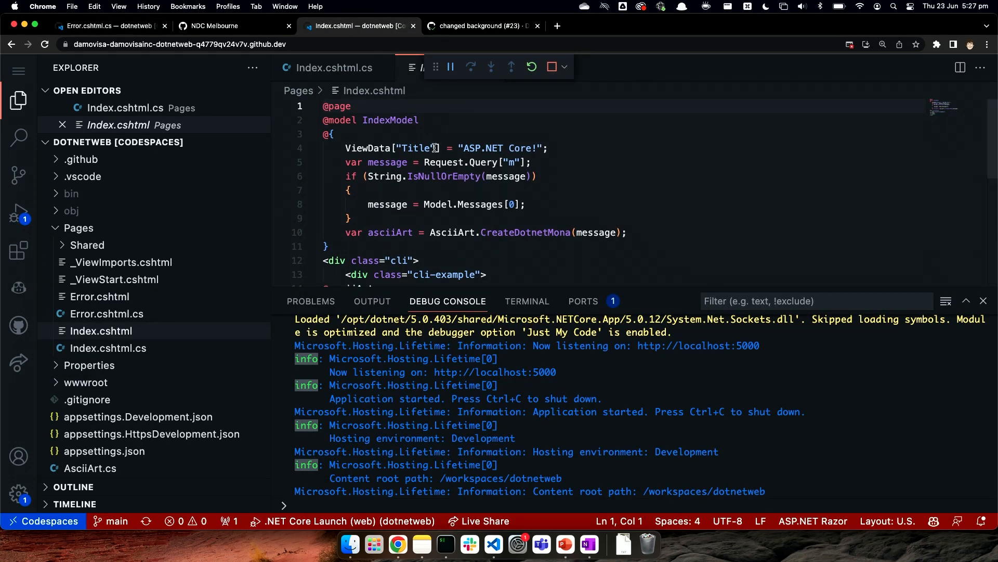
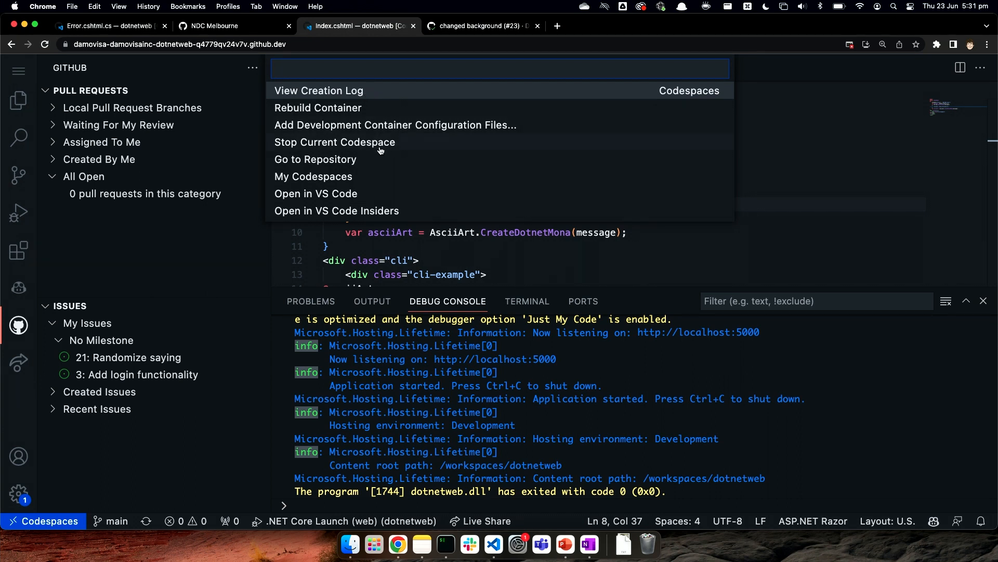
Step: View the codespace's branch checkout options, and open the dotnetweb repository on GitHub from the Error.cshtml.cs github.dev editor
left_click(117, 520)
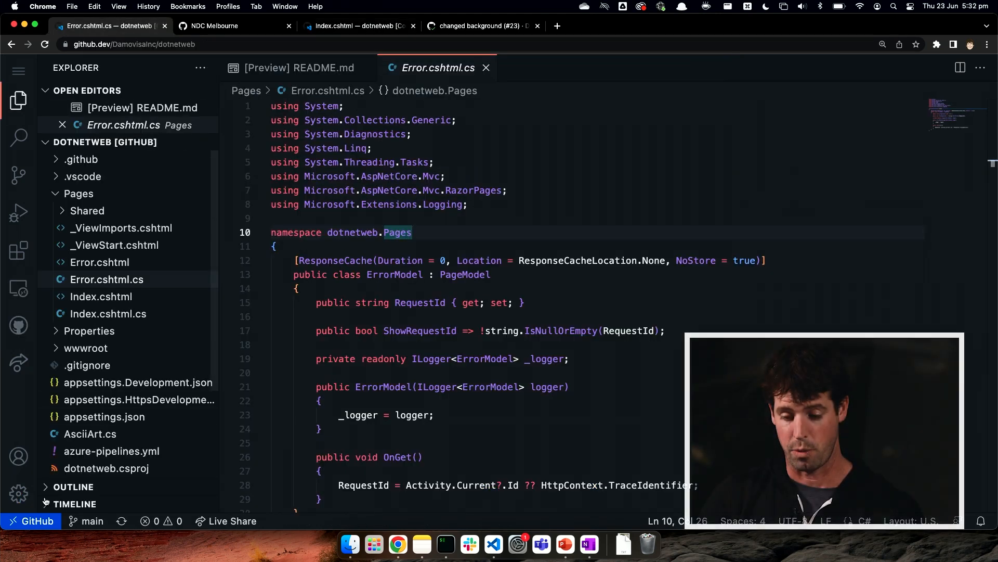
left_click(36, 520)
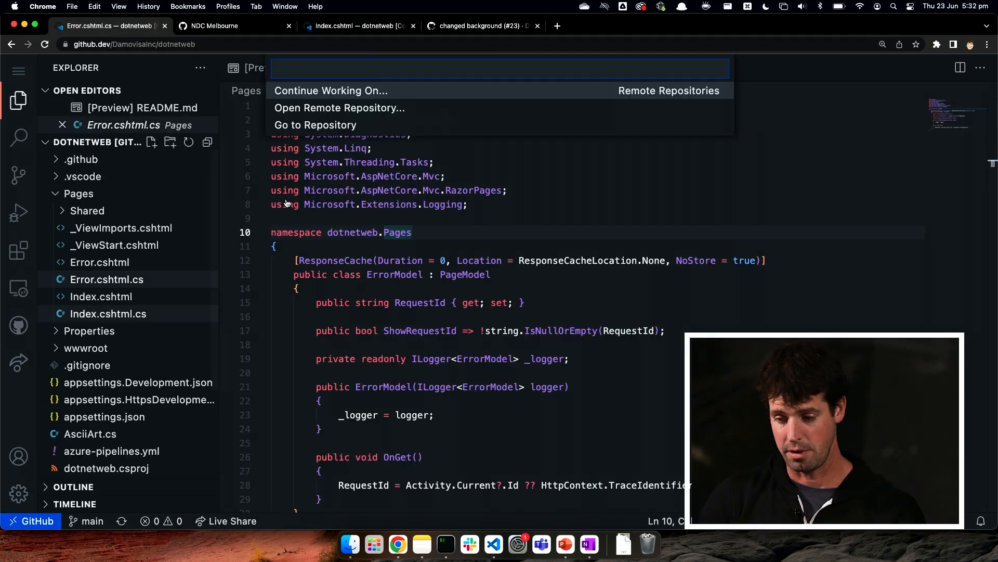
key("Escape")
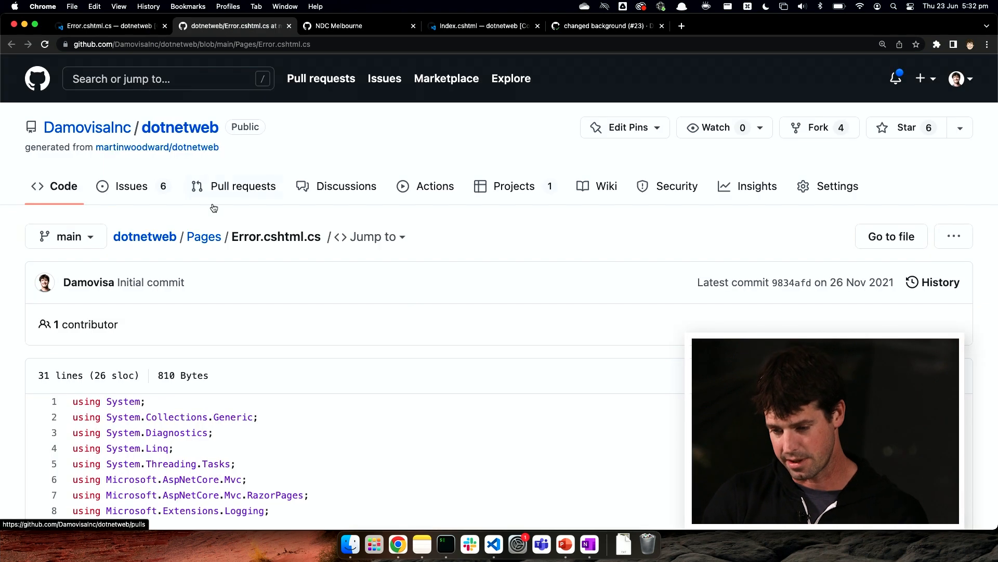
Step: Open the closed pull request "changed background" (#23) in the github.dev editor and review its site.css diff and comment and merge area
left_click(224, 196)
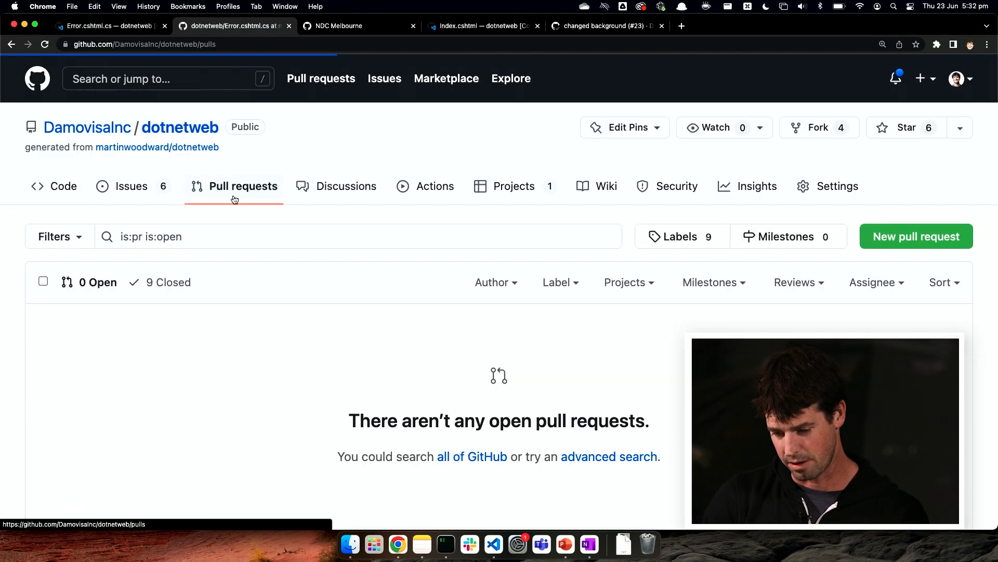
left_click(173, 289)
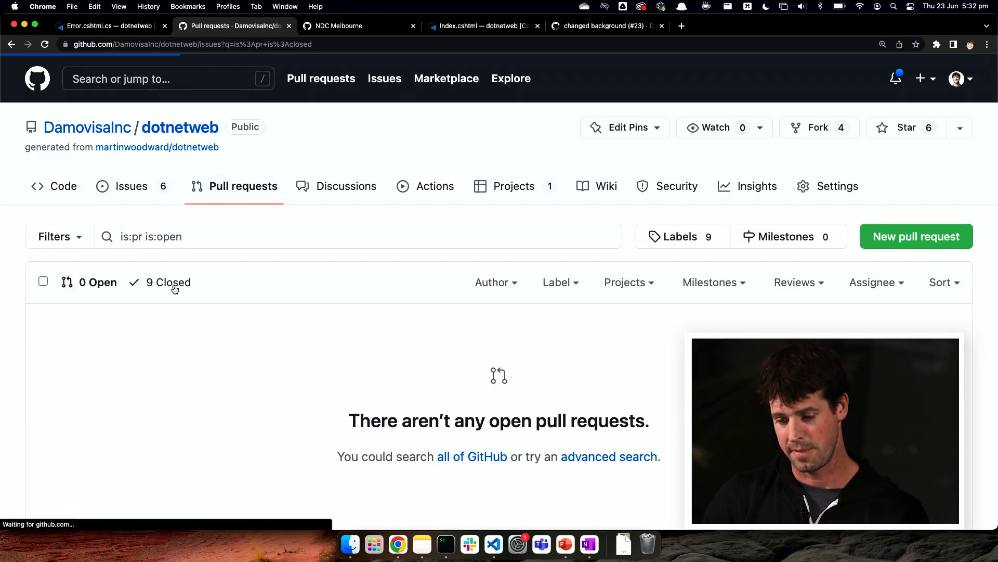
left_click(156, 351)
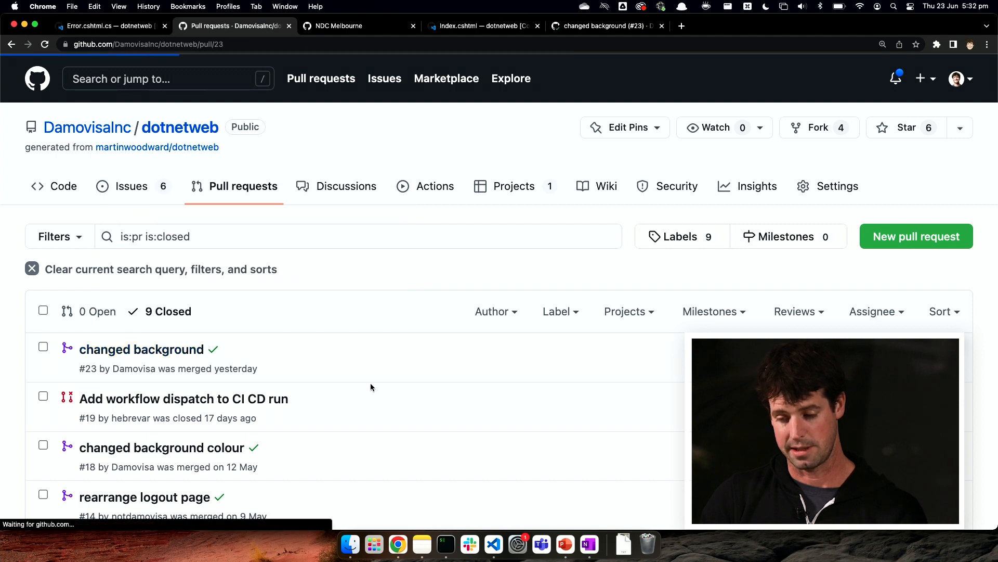
key("period")
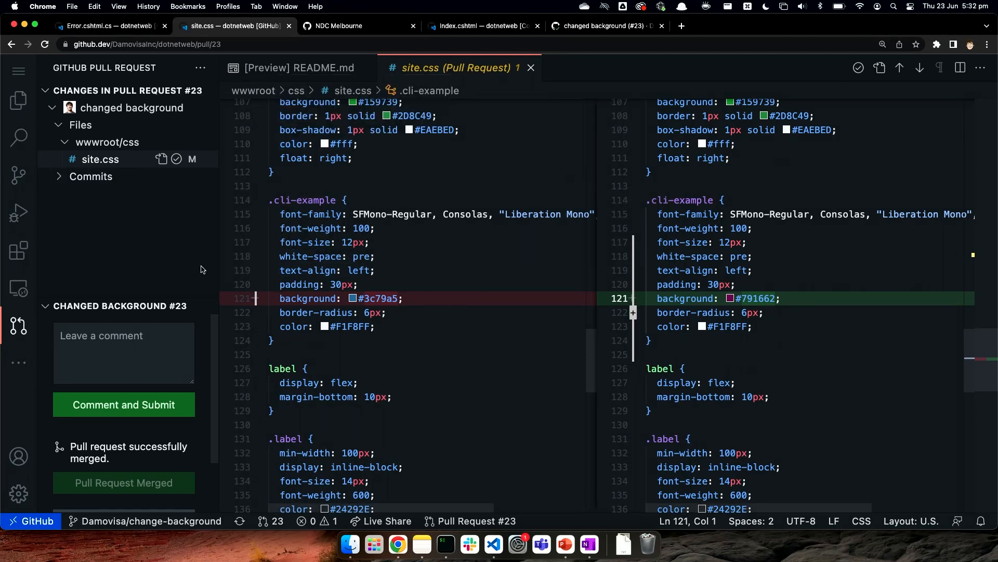
scroll(140, 427, "down", 3)
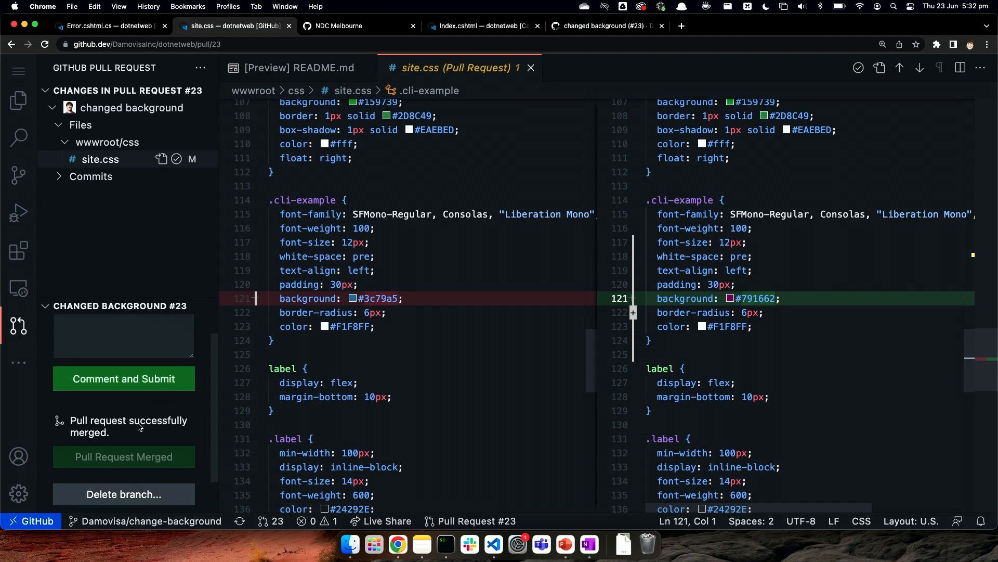
scroll(139, 427, "up", 3)
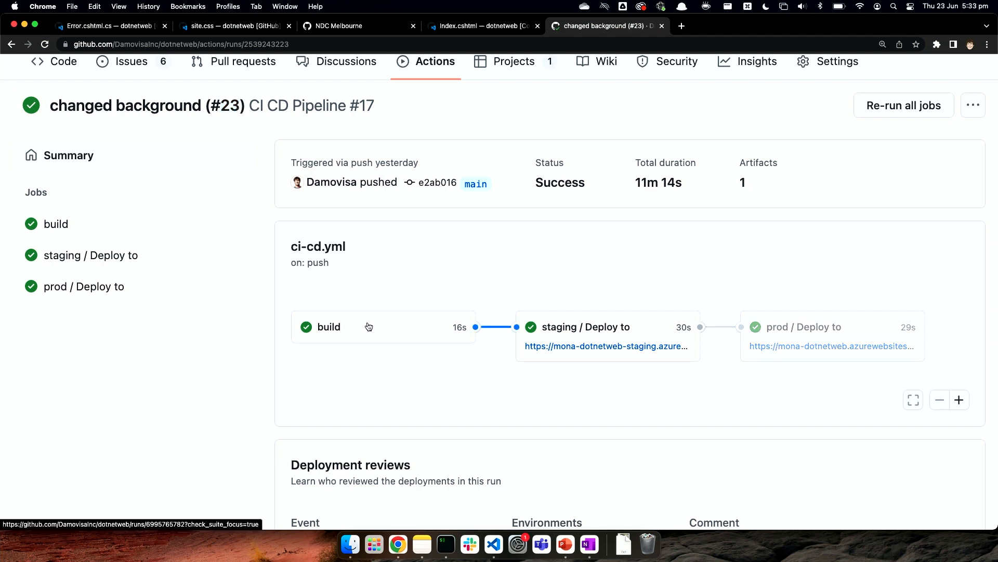
Step: From the "changed background (#23)" CI CD Pipeline run, open and view the deployed staging site, and return to the run
left_click(623, 347, "super")
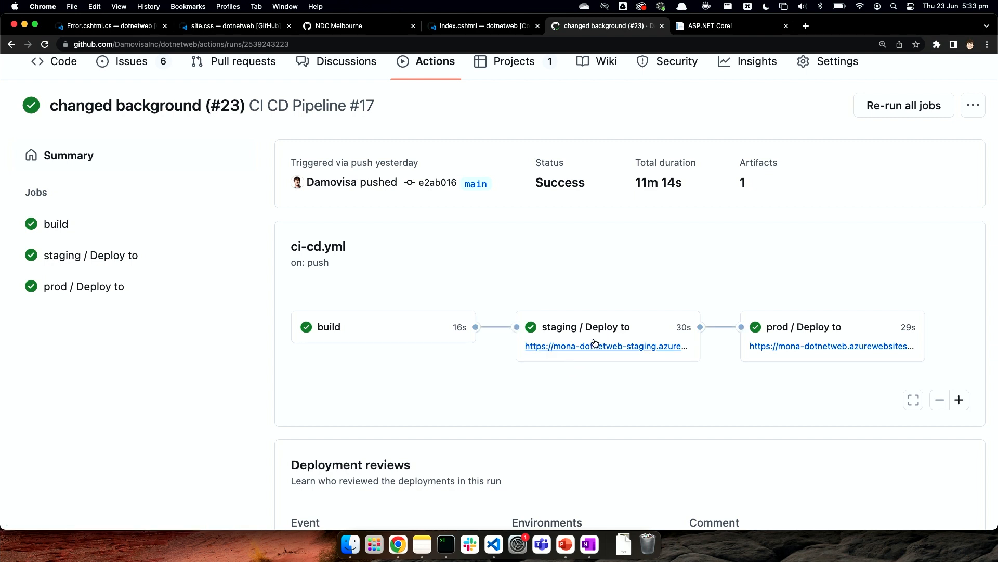
left_click(701, 26)
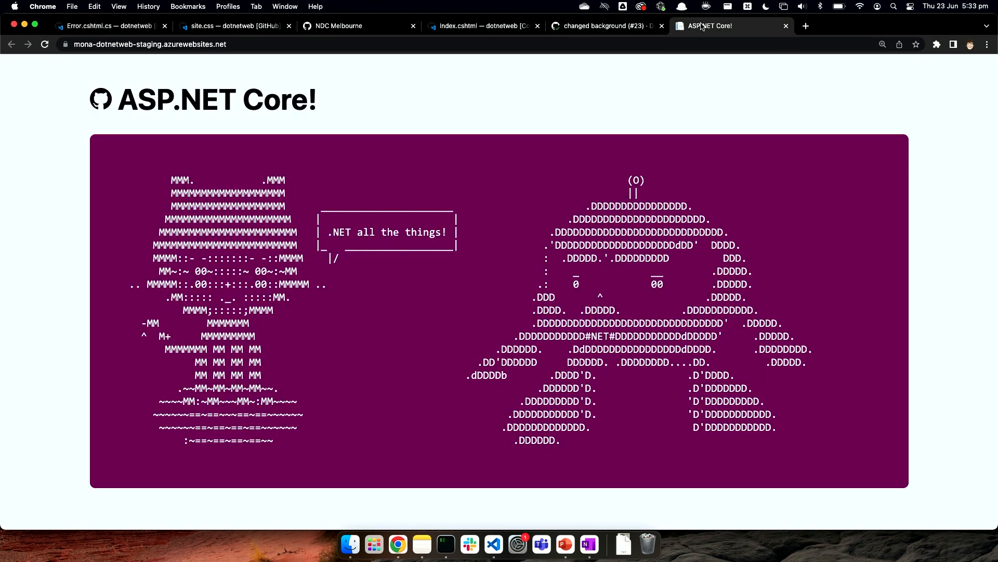
left_click(616, 29)
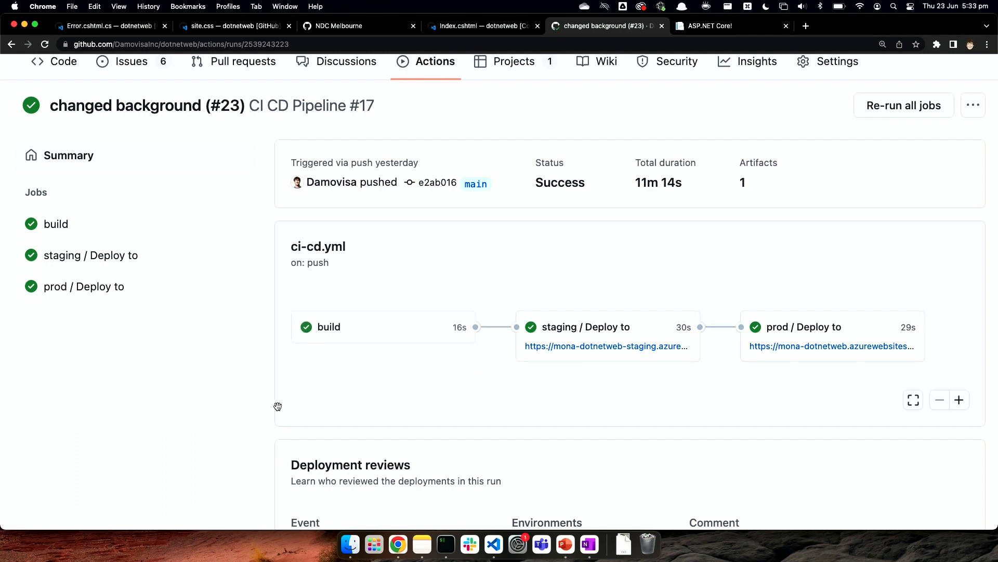
Step: Review the run's deployment reviews and highlight the comment left with the Prod approval
scroll(233, 436, "down", 5)
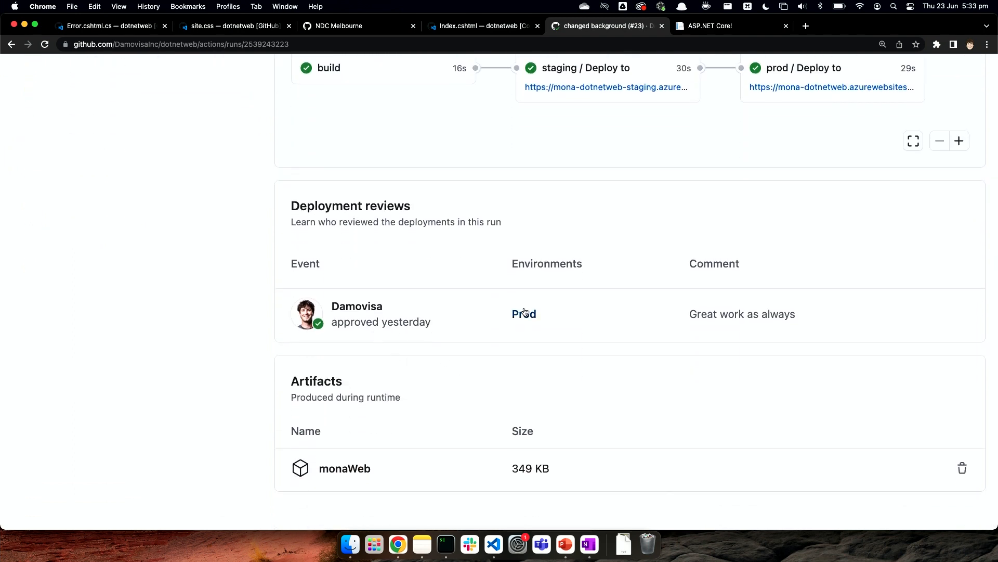
left_click_drag(687, 315, 835, 316)
left_click(841, 315)
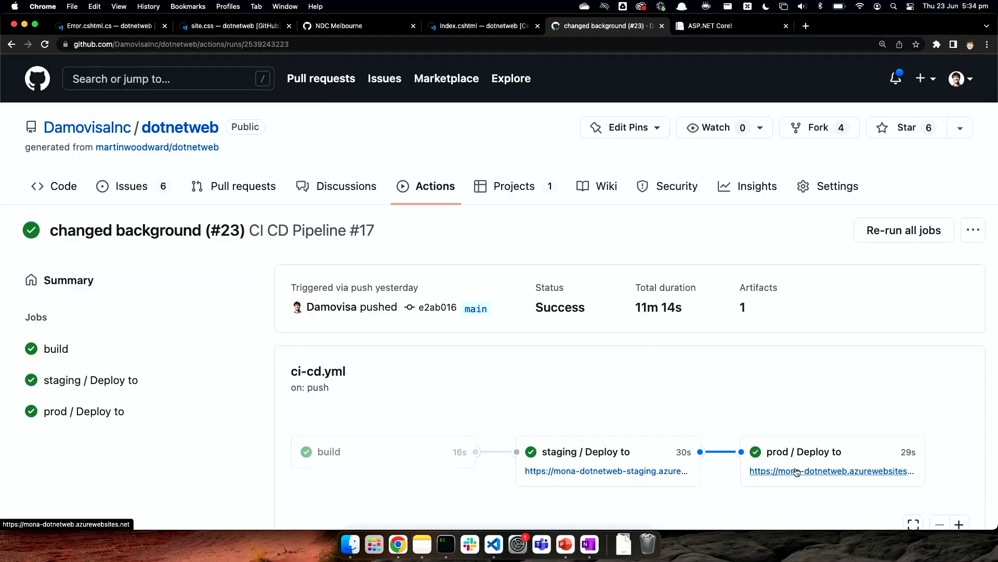
Step: Open the production site from the pipeline run, compare it with the staging site, and return to the run
left_click(797, 472, "super")
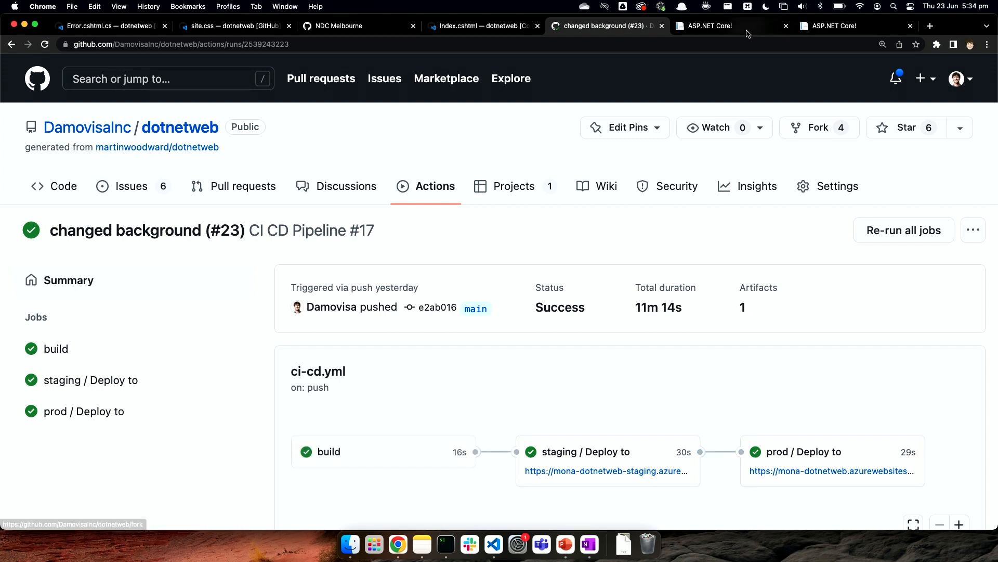
left_click(748, 30)
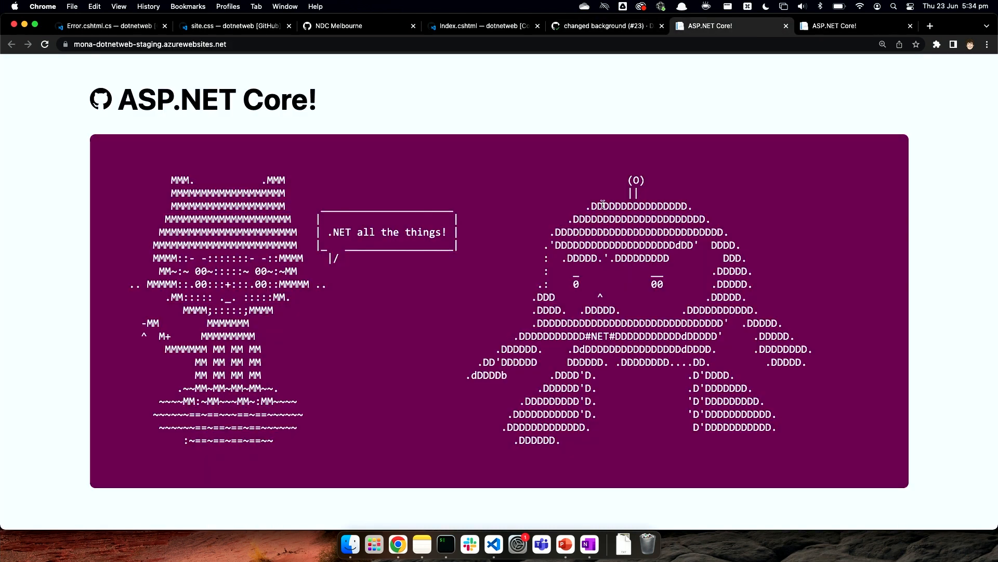
left_click(865, 24)
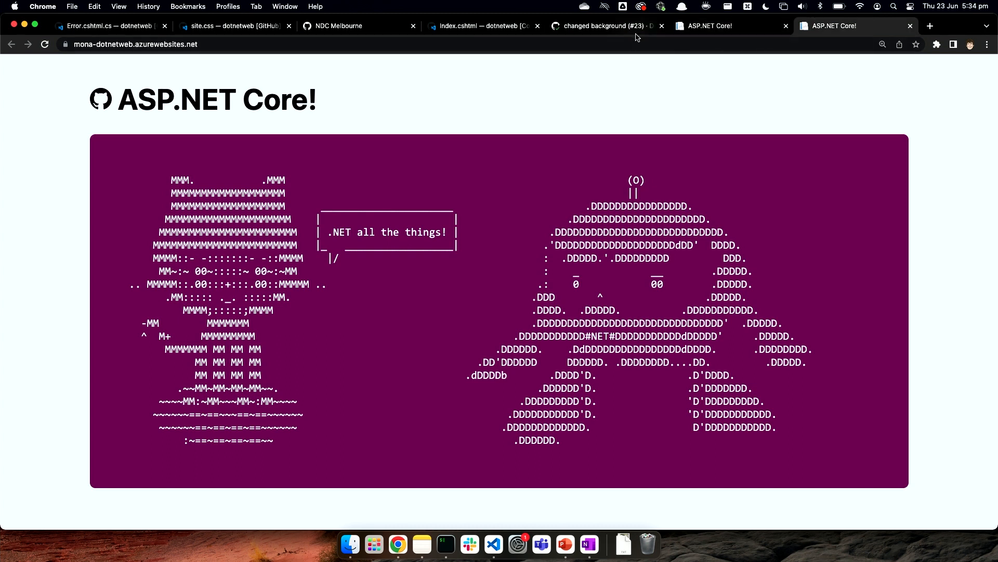
left_click(607, 29)
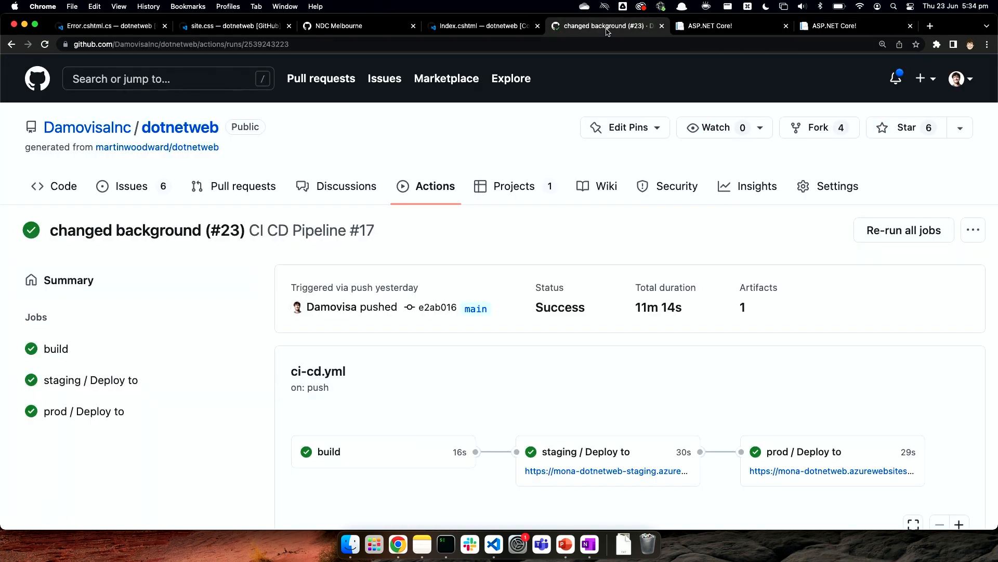
Step: Open the Prod environment's configuration in the dotnetweb repository settings
left_click(824, 199)
scroll(123, 298, "down", 5)
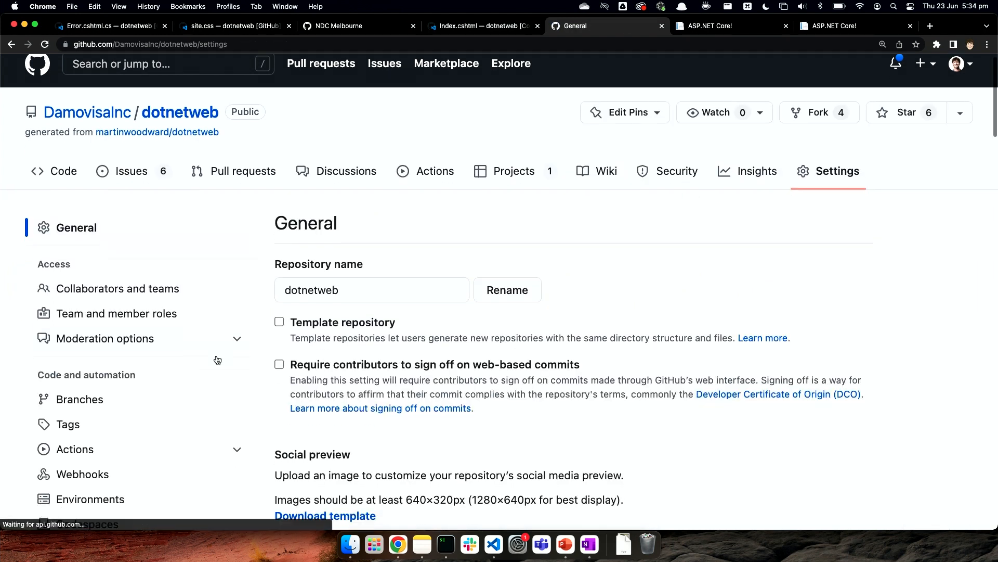
left_click(54, 286)
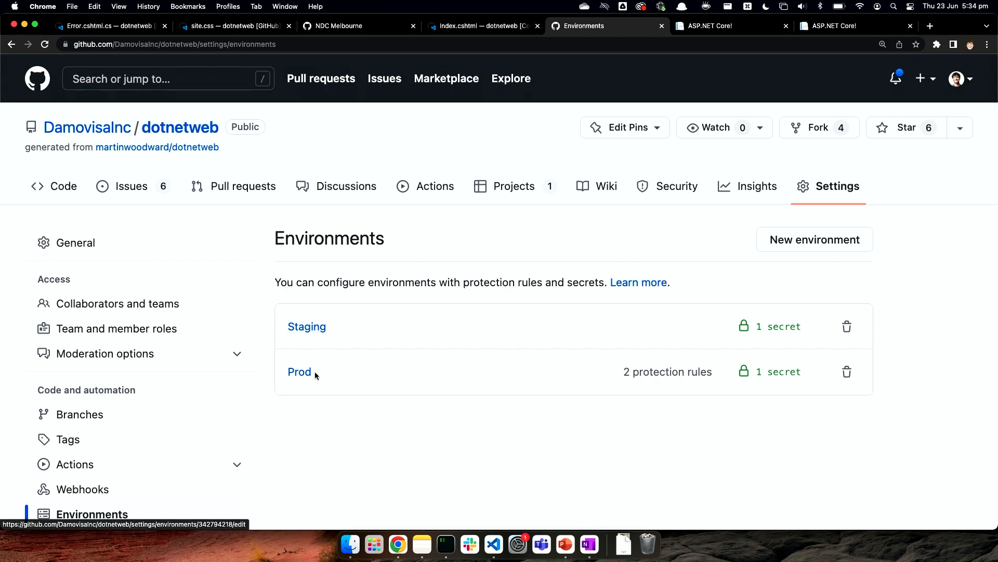
left_click(303, 378)
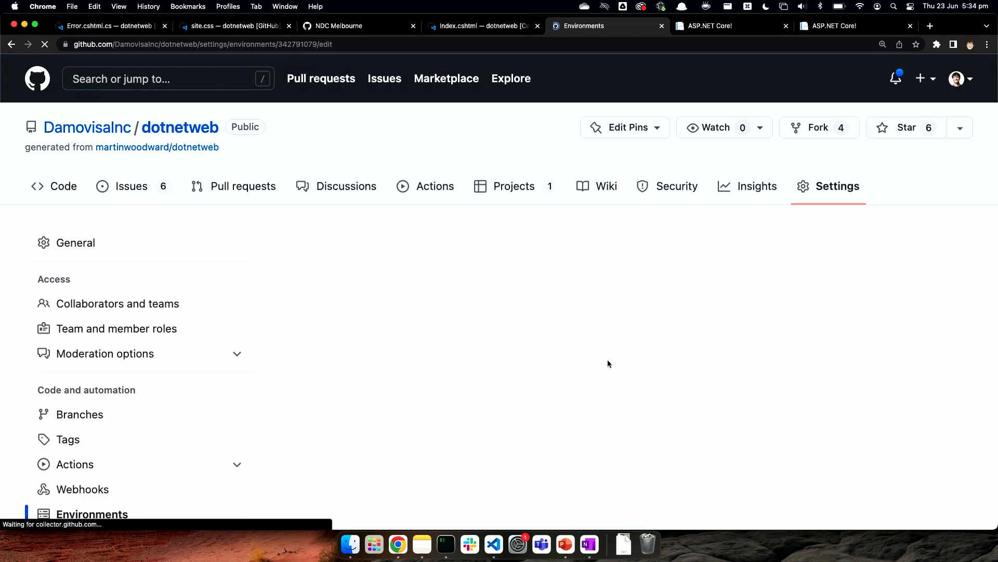
Step: Review the Prod environment's protection rules, deployment branches and environment secrets
scroll(607, 360, "down", 6)
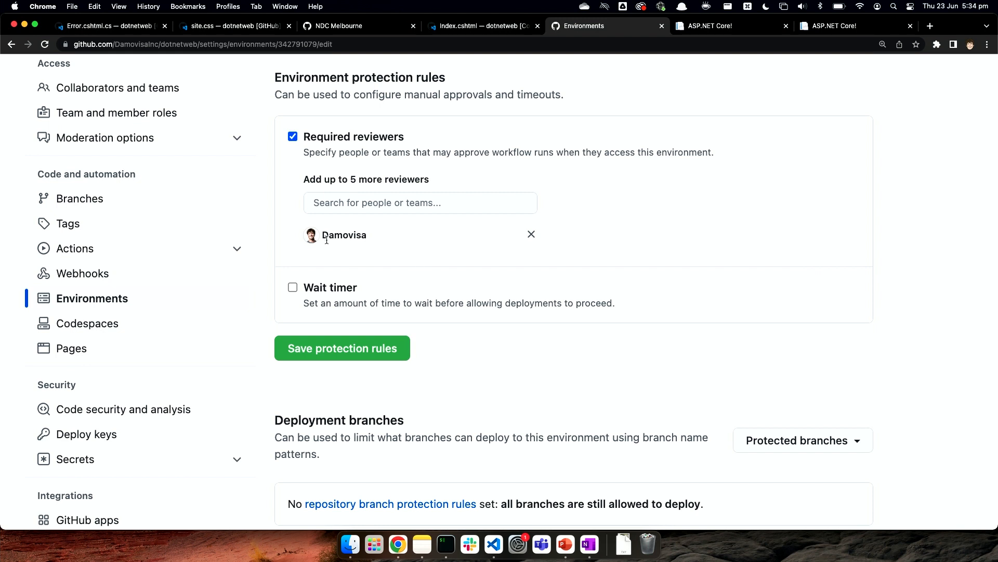
scroll(581, 233, "down", 3)
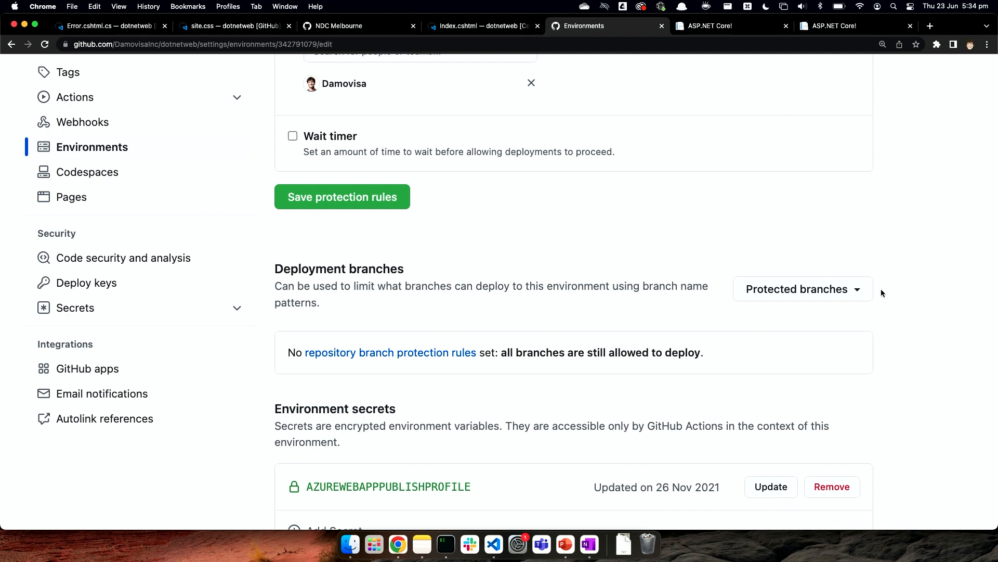
scroll(776, 312, "down", 5)
scroll(777, 312, "up", 3)
scroll(777, 310, "up", 8)
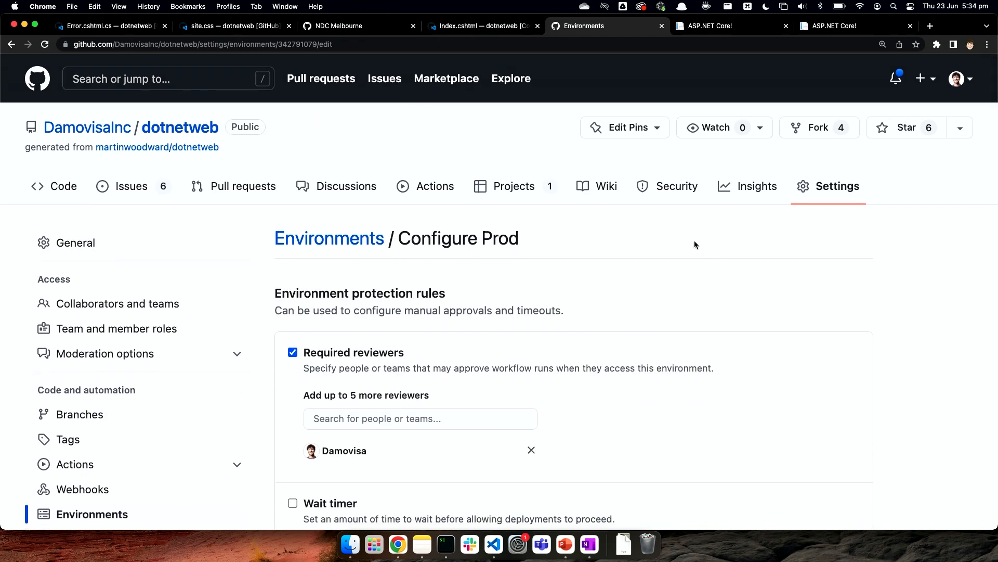